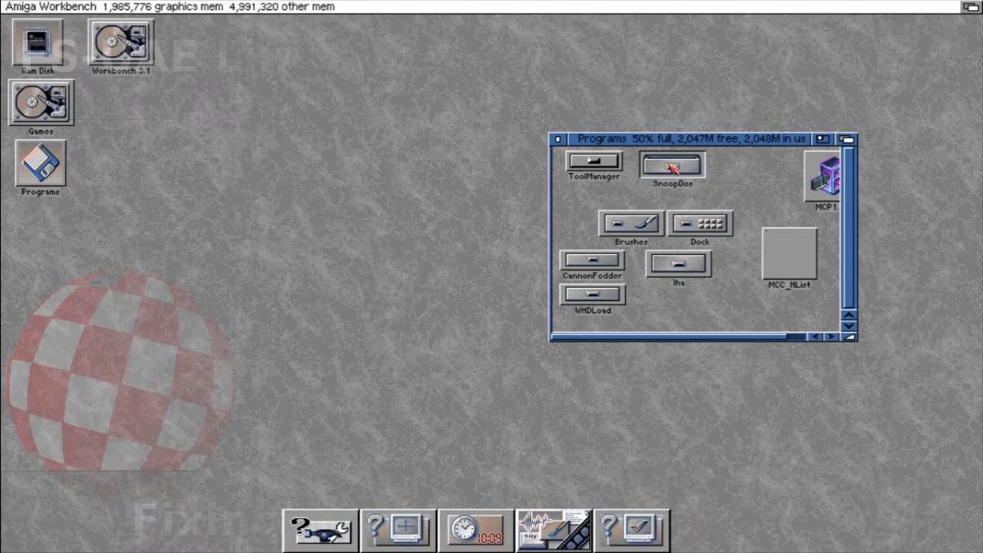
# Step: Launch SnoopDos from its drawer on the Programs disk, close the Programs window and move the monitor window clear of the desktop icons
pyautogui.doubleClick(669, 166)
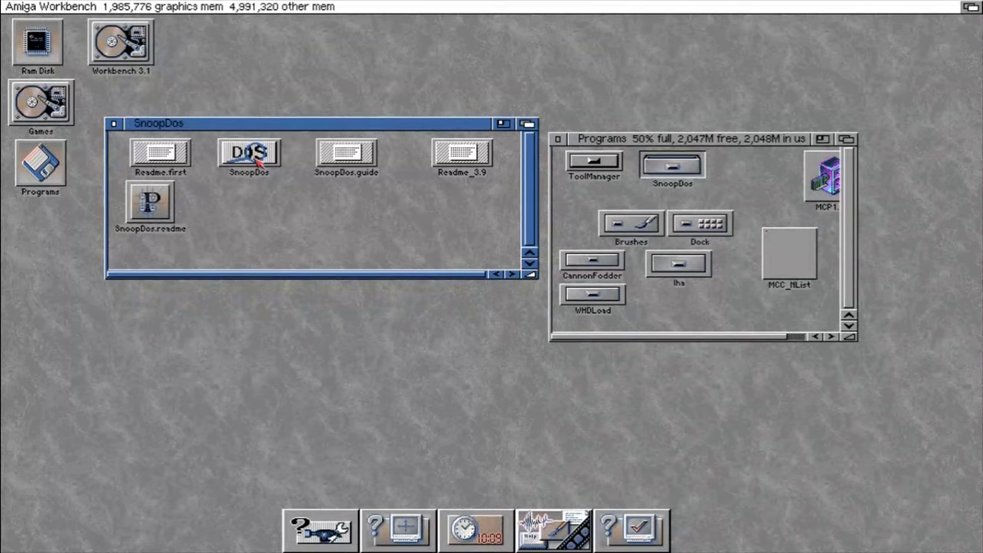
pyautogui.click(559, 141)
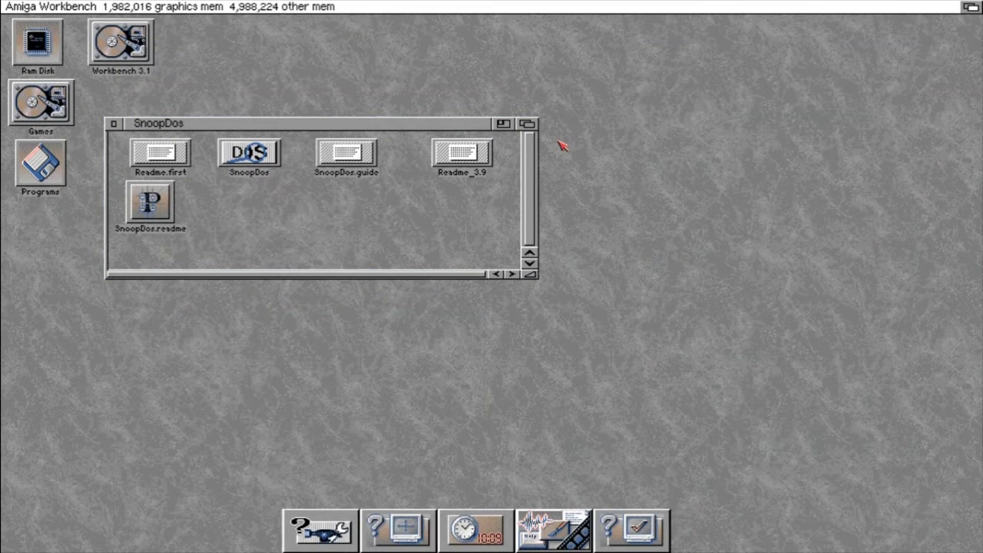
pyautogui.click(270, 235)
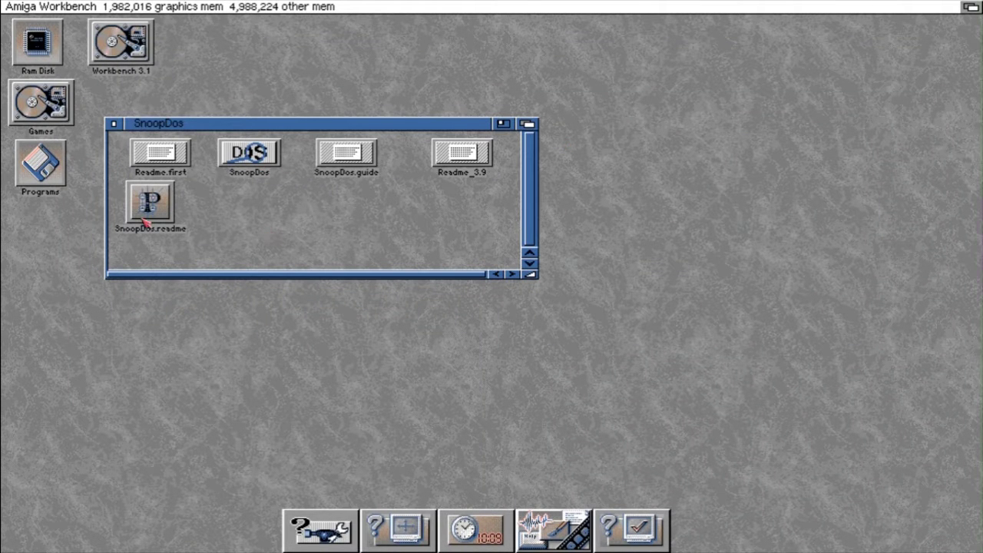
pyautogui.doubleClick(243, 153)
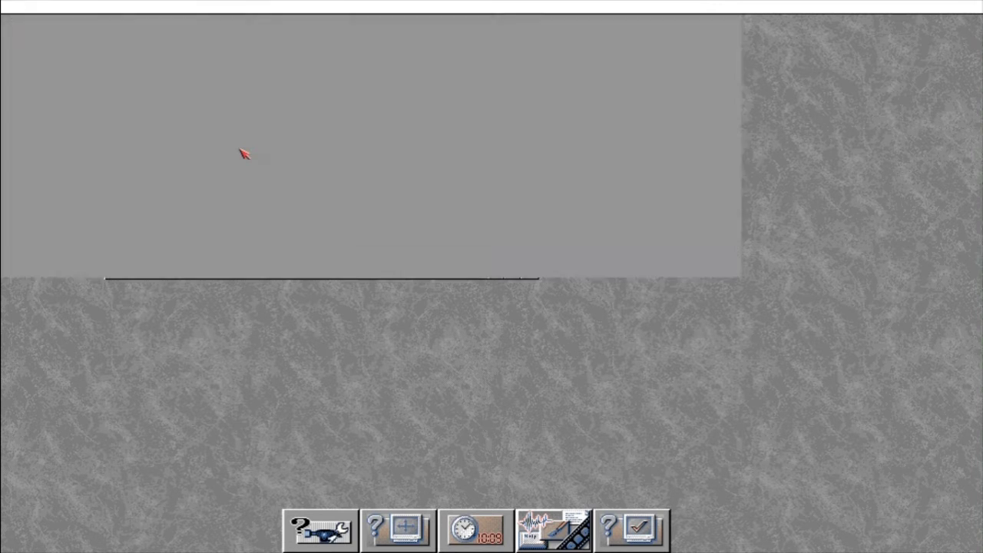
pyautogui.moveTo(136, 29); pyautogui.dragTo(380, 119)
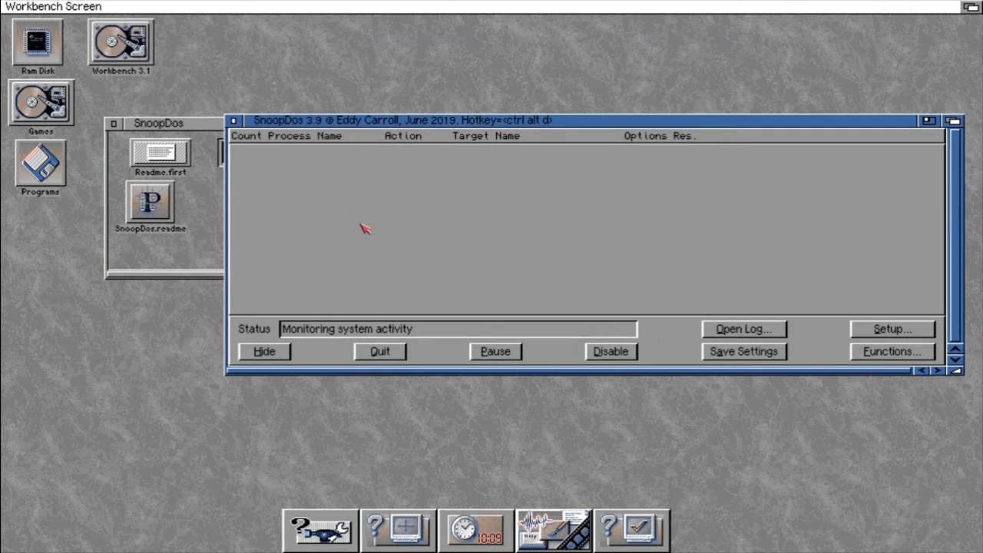
# Step: Watch the system calls SnoopDos logs while opening and closing ToolManager Preferences and the Clock
pyautogui.click(311, 544)
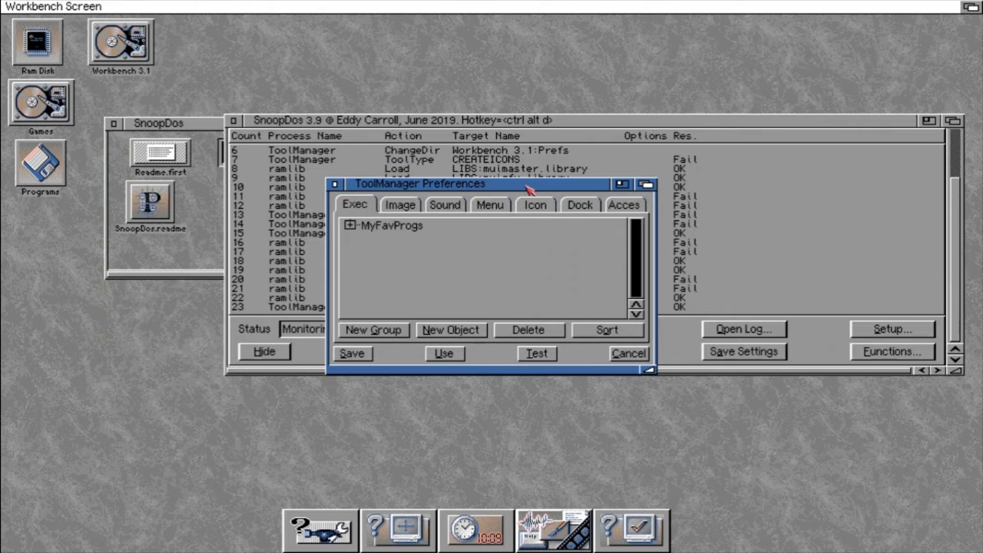
pyautogui.click(528, 190)
pyautogui.moveTo(529, 189); pyautogui.dragTo(318, 297)
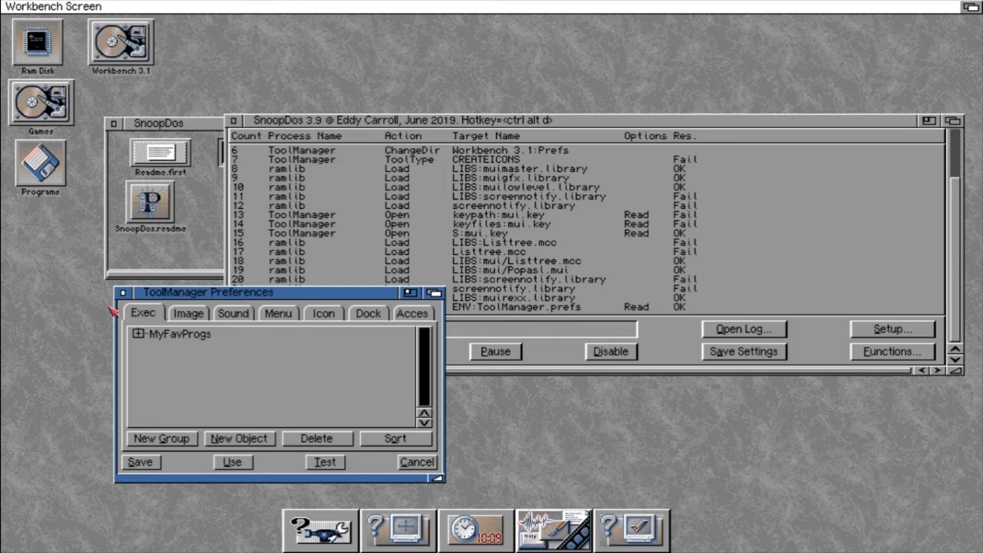
pyautogui.click(123, 294)
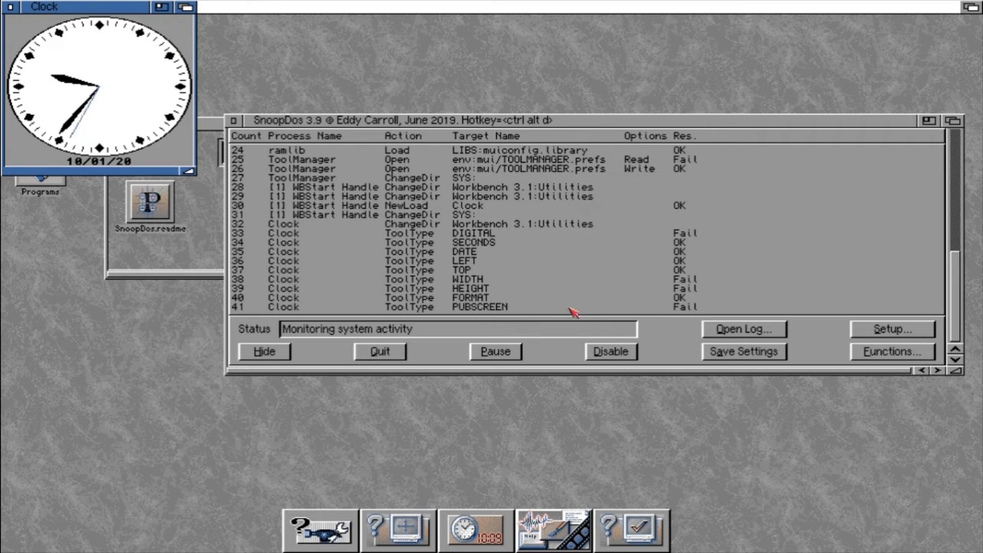
pyautogui.click(12, 7)
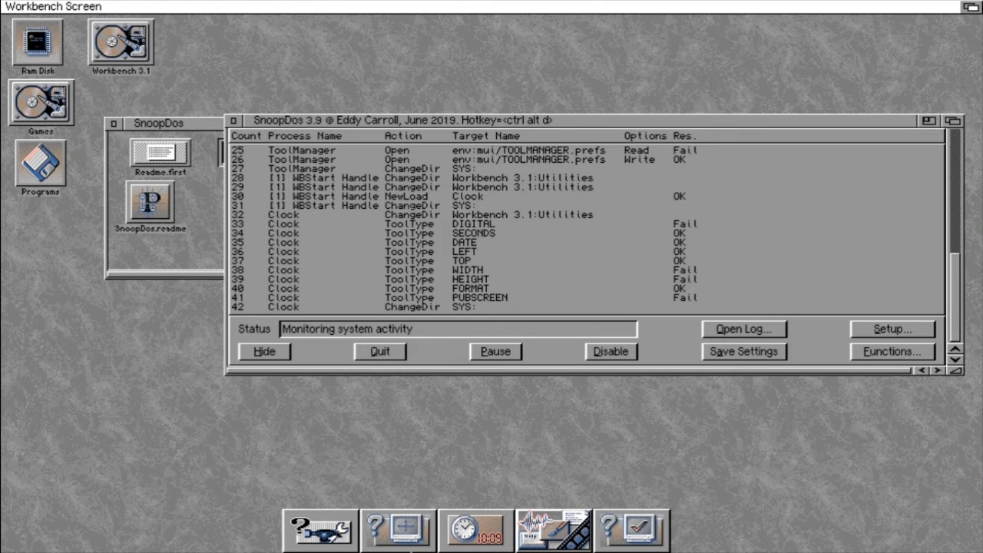
# Step: Reopen ToolManager Preferences, pause SnoopDos while closing the preferences window, and resume monitoring
pyautogui.click(319, 528)
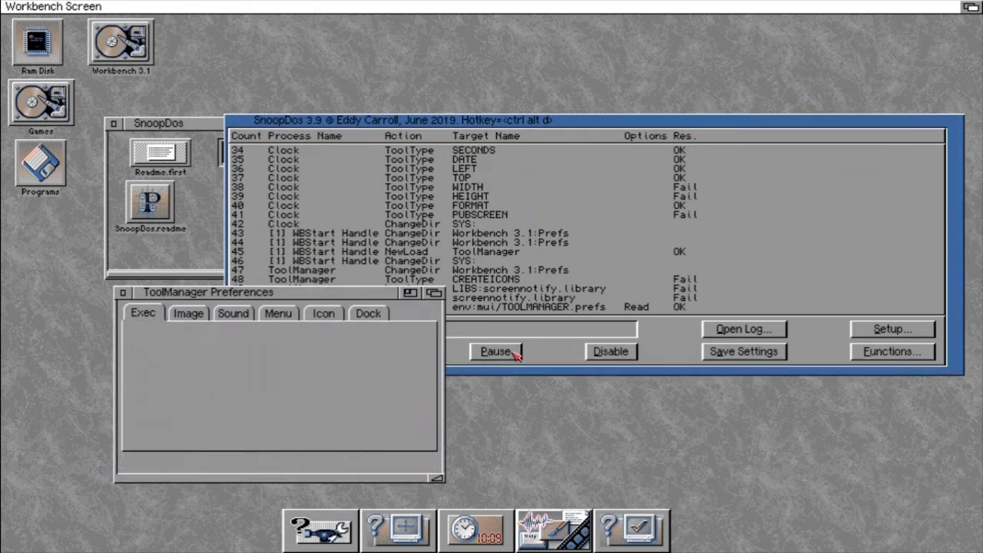
pyautogui.click(512, 351)
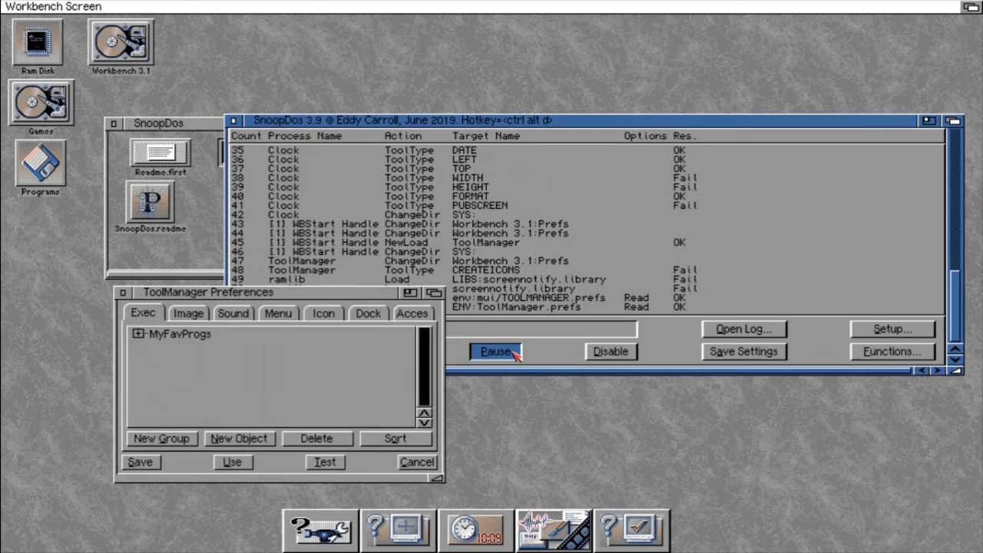
pyautogui.click(123, 292)
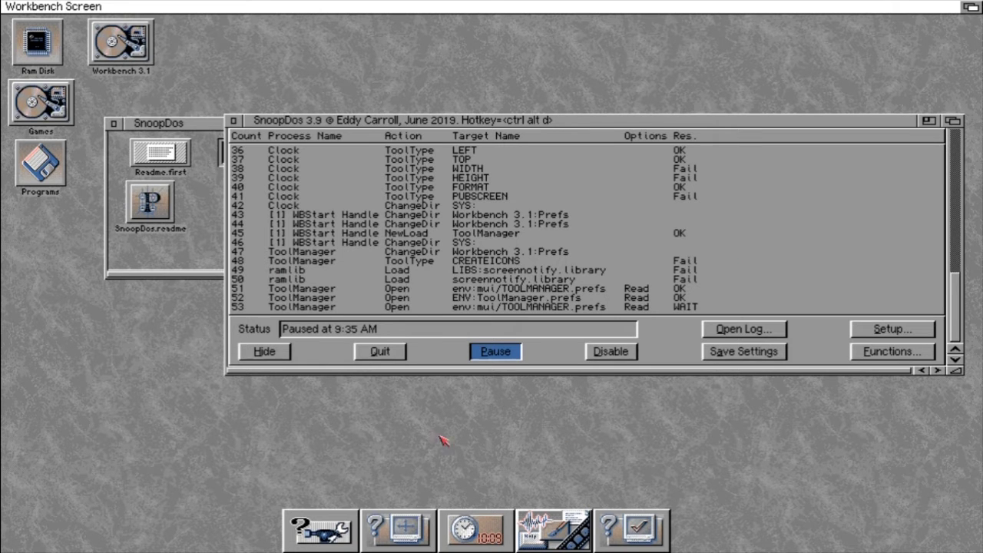
pyautogui.click(488, 353)
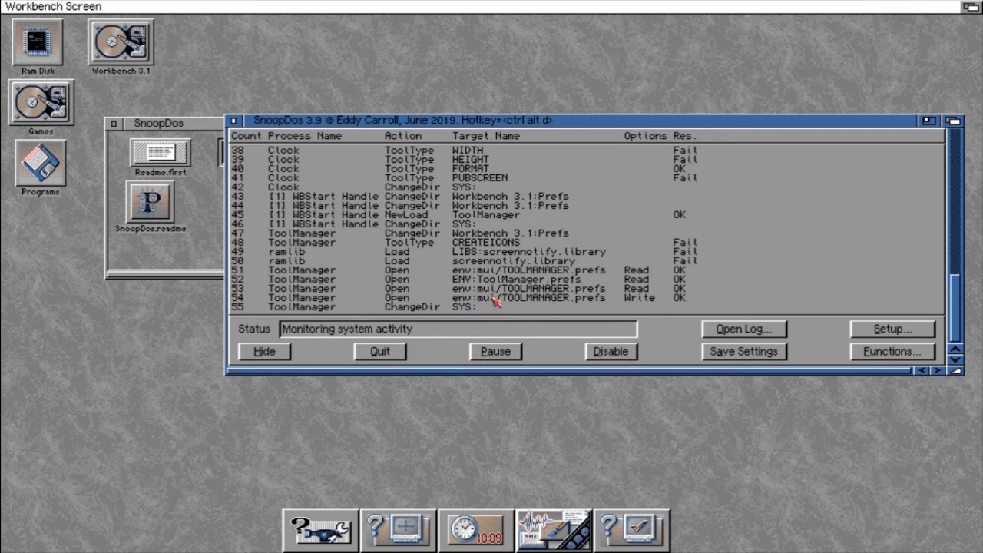
# Step: Pause SnoopDos, launch ToolManager Preferences and work through its startup calls by alternately resuming and pausing, closing the preferences at the end
pyautogui.click(510, 354)
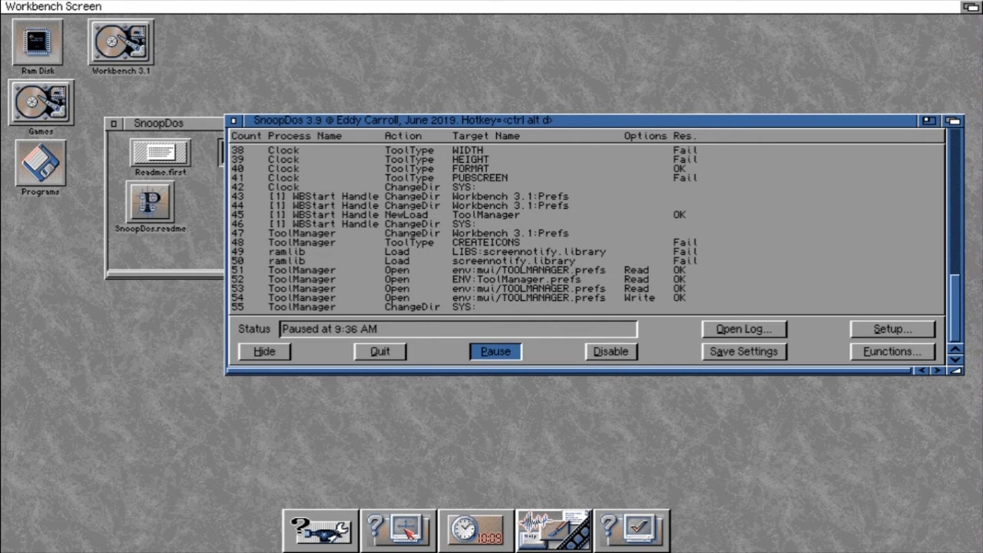
pyautogui.click(337, 533)
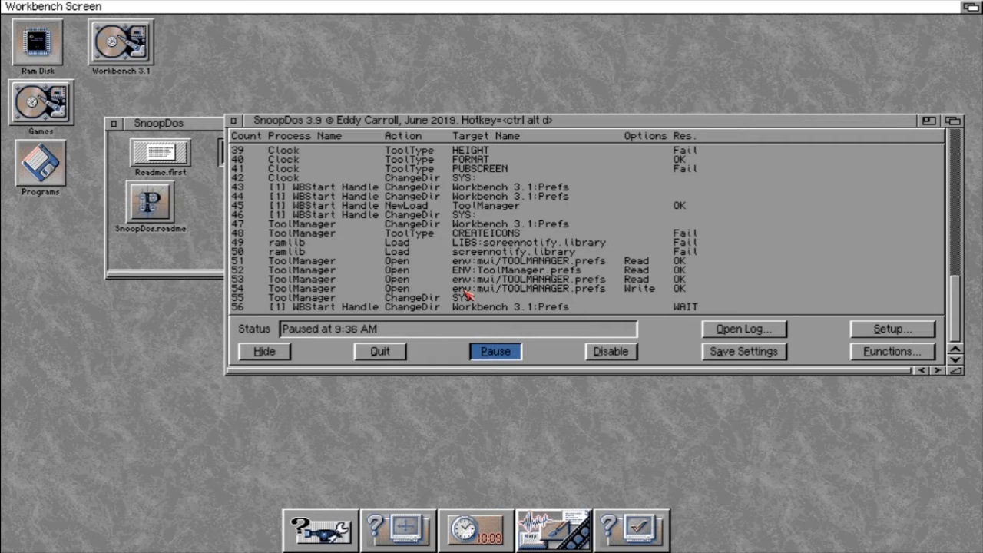
pyautogui.click(495, 351)
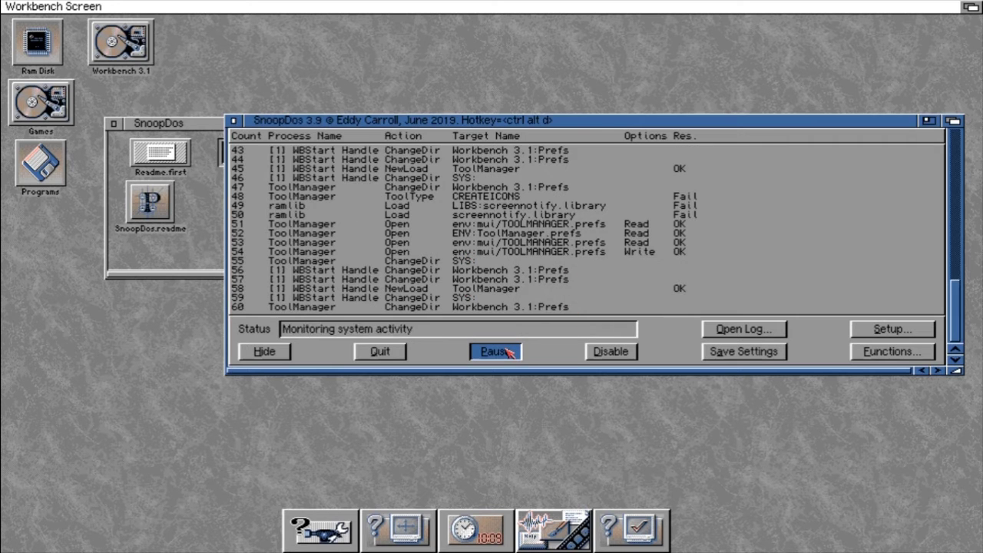
pyautogui.click(496, 350)
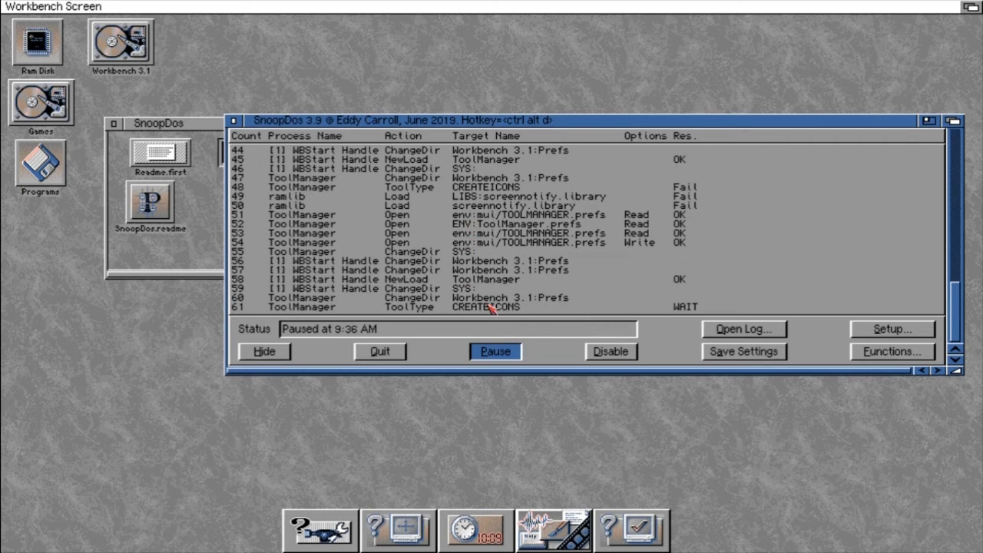
pyautogui.click(496, 352)
pyautogui.click(495, 351)
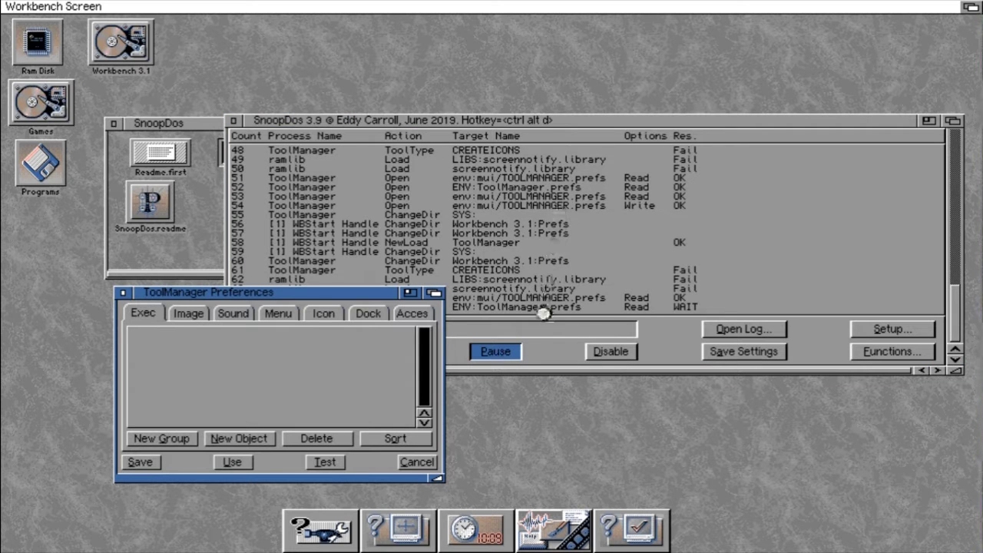
pyautogui.click(495, 352)
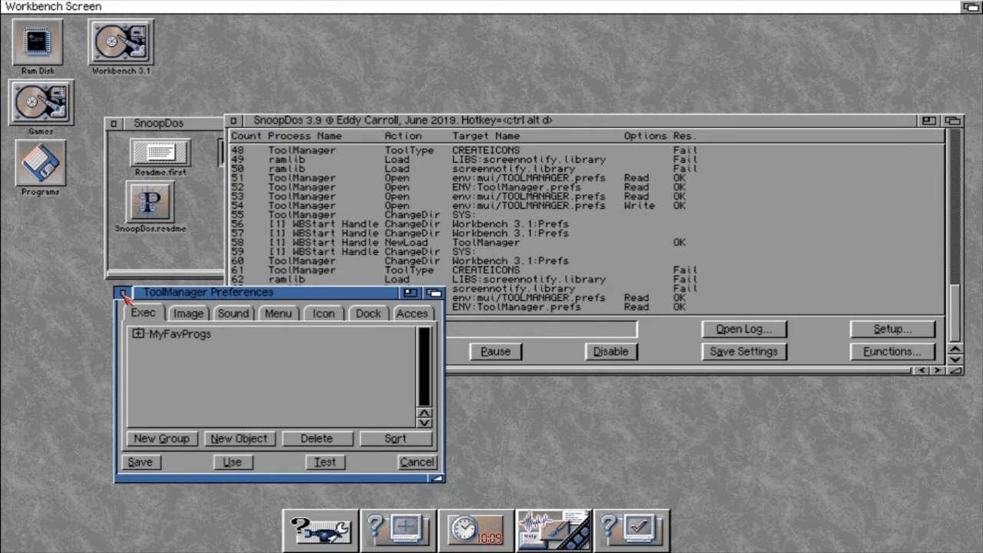
pyautogui.click(123, 293)
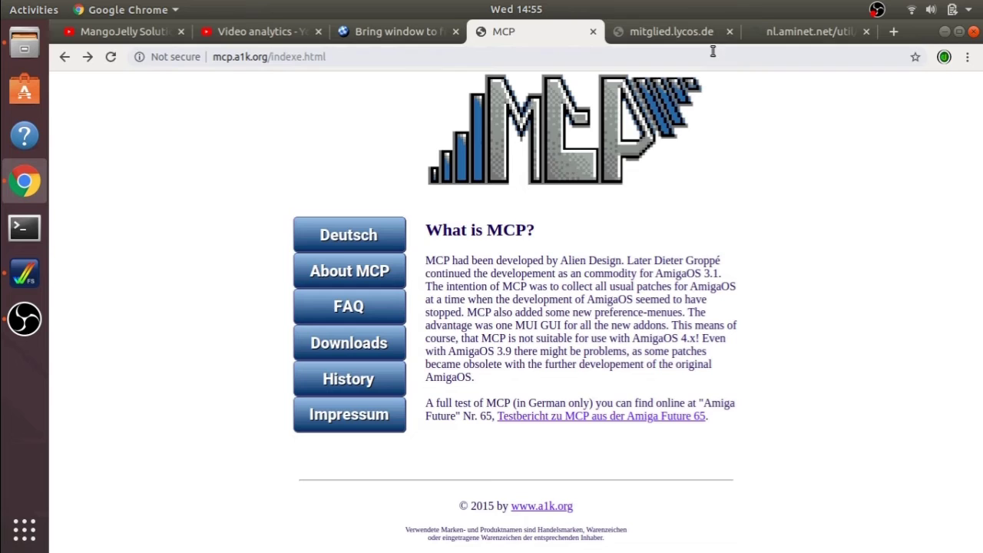
# Step: In Chrome, read the Aminet MCP130.readme page, highlighting "Master Control Program" and the "THE Ultimate WB-Enhancer" description
pyautogui.click(775, 32)
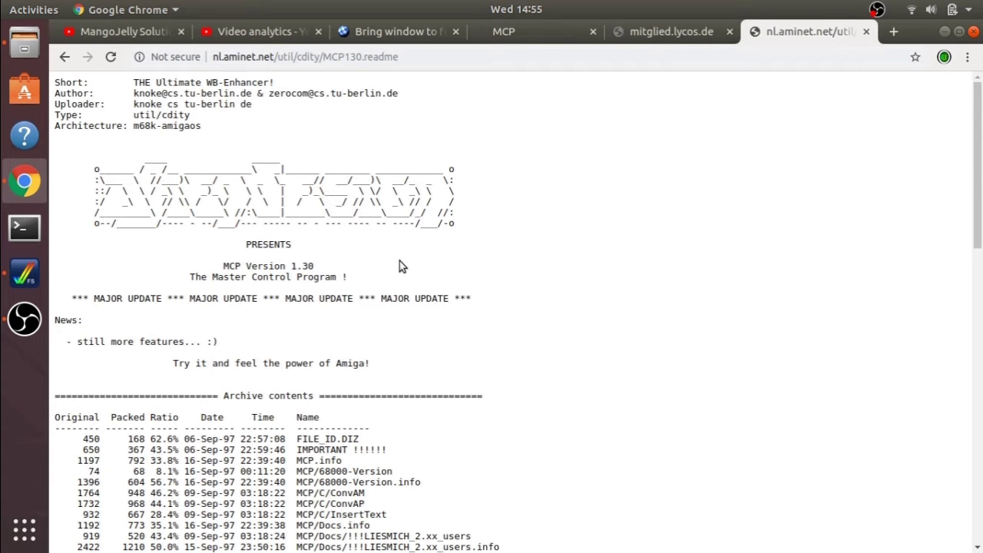
pyautogui.scroll(-1, 399, 265)
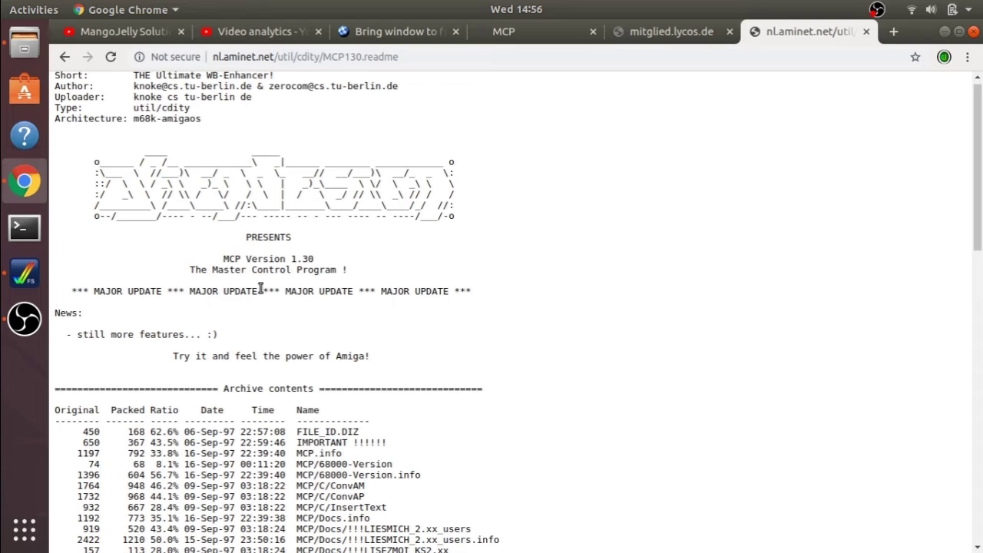
pyautogui.moveTo(212, 267); pyautogui.dragTo(338, 265)
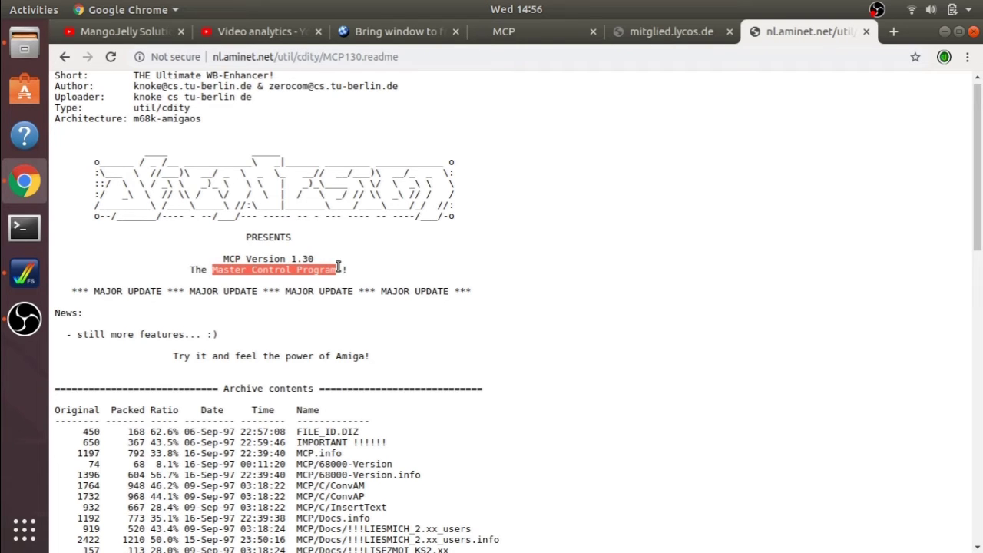
pyautogui.scroll(1, 556, 286)
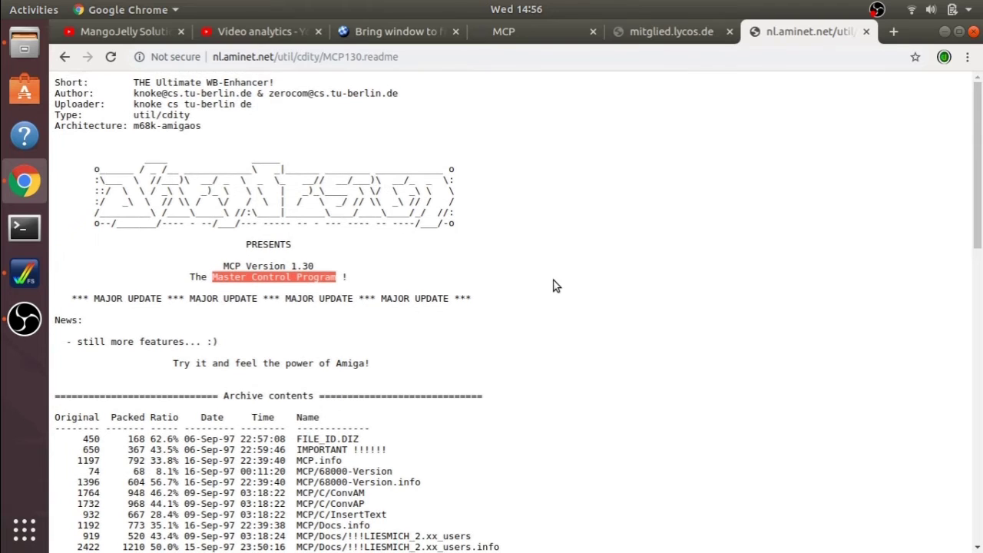
pyautogui.moveTo(133, 82); pyautogui.dragTo(267, 80)
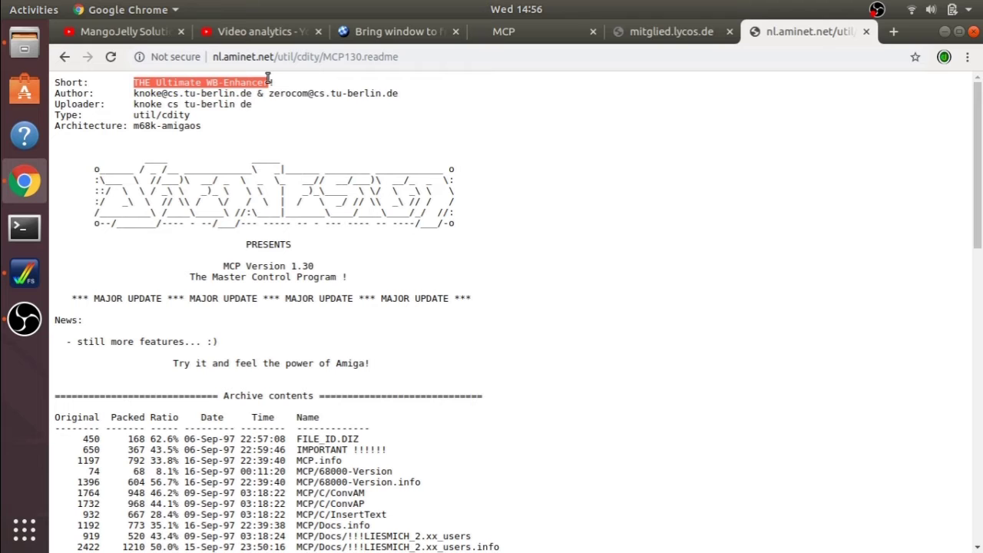
# Step: Download the MCP V 1.48 archive from the MCP Downloads page and copy mcp1_48.lha from the Downloads folder
pyautogui.hotkey('ctrl', '4')
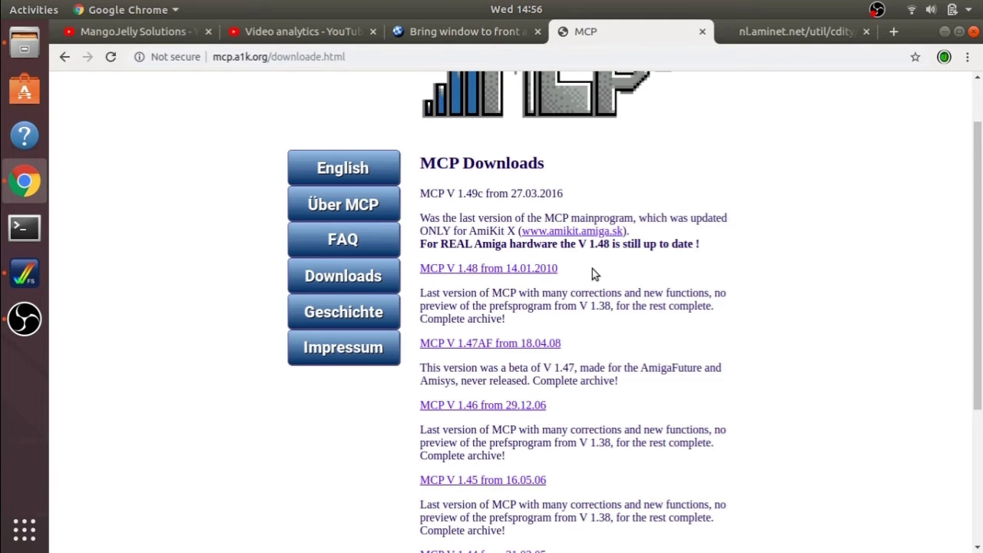
pyautogui.click(542, 270)
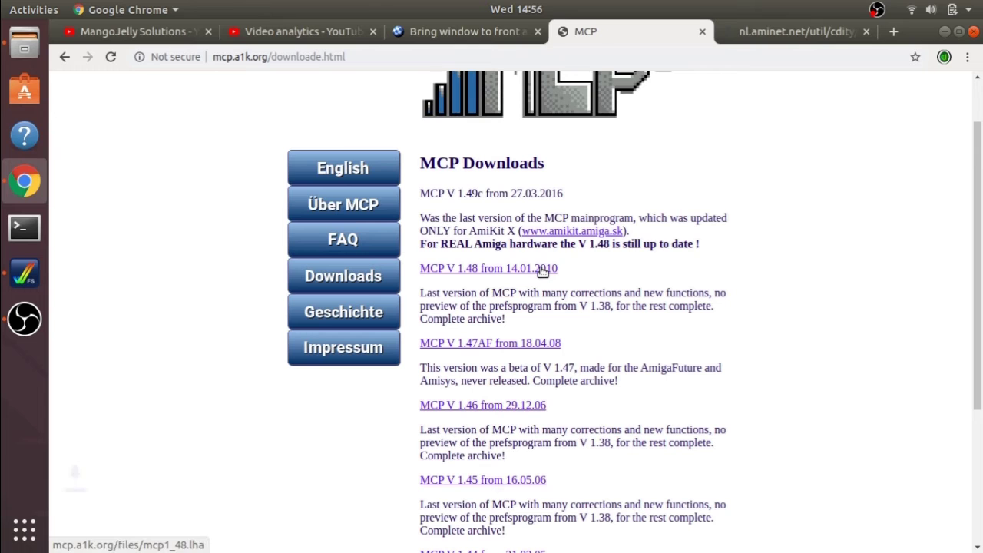
pyautogui.click(25, 48)
pyautogui.click(237, 373)
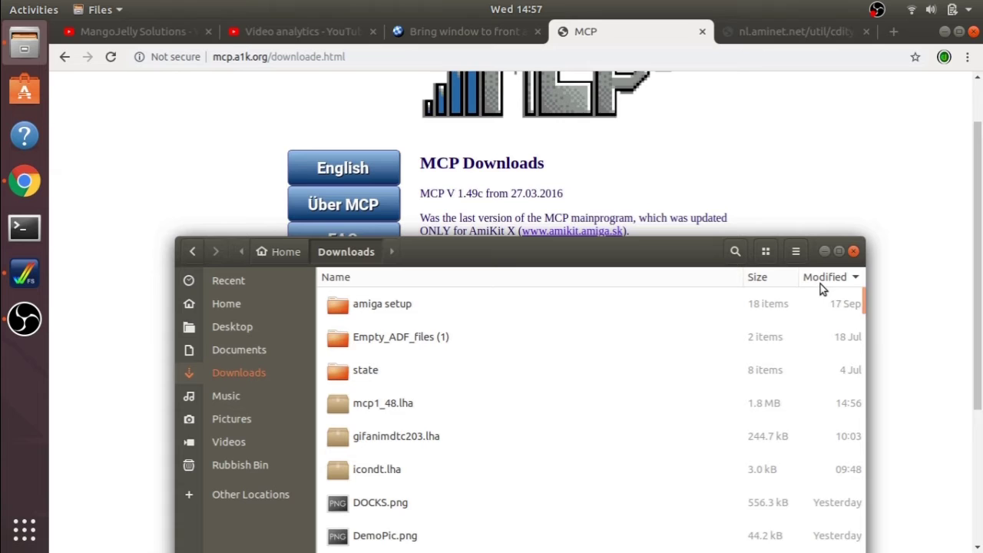
pyautogui.rightClick(395, 397)
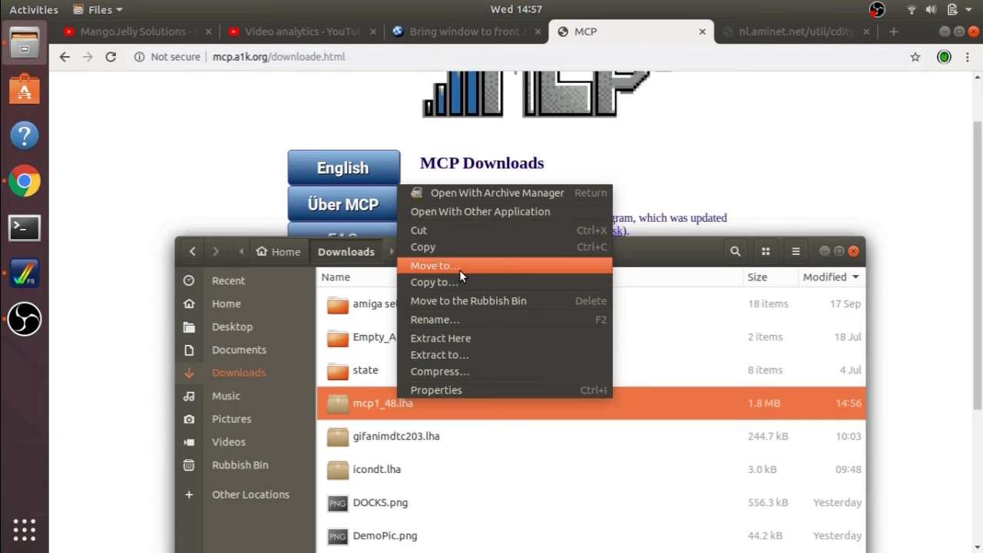
pyautogui.click(455, 249)
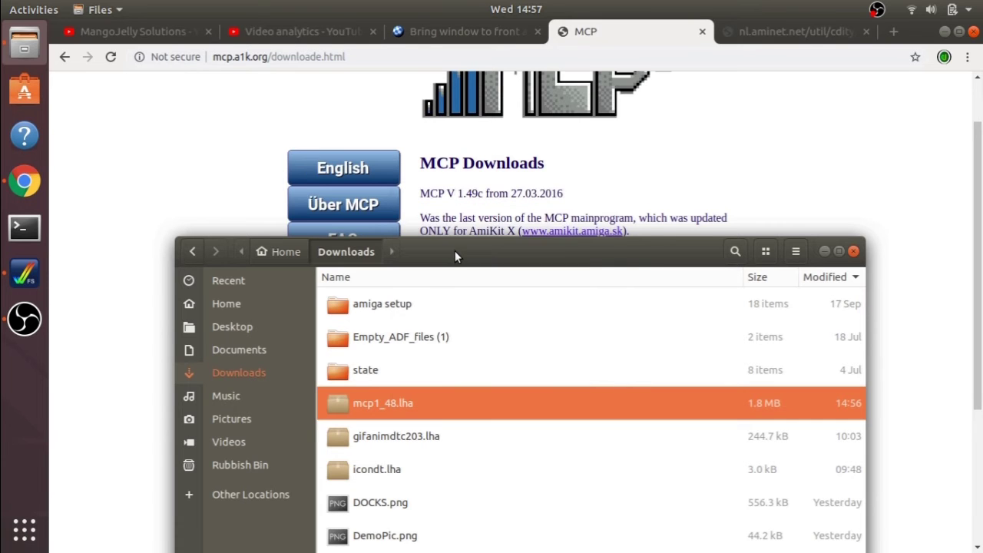
# Step: Paste mcp1_48.lha into Documents/FS-UAE/Hard Drives/Programs, with the folder shown as icons
pyautogui.click(259, 354)
pyautogui.doubleClick(354, 304)
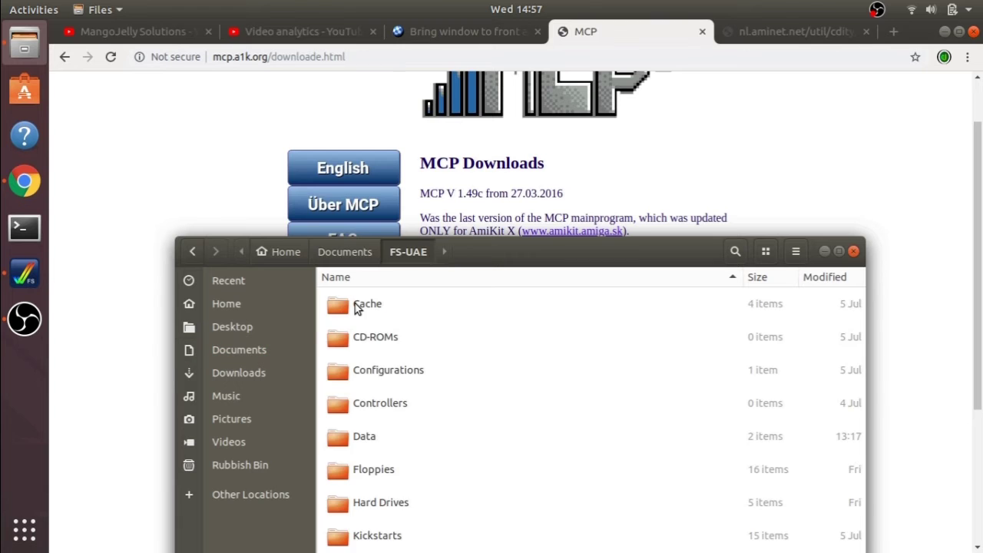
pyautogui.doubleClick(376, 502)
pyautogui.doubleClick(383, 371)
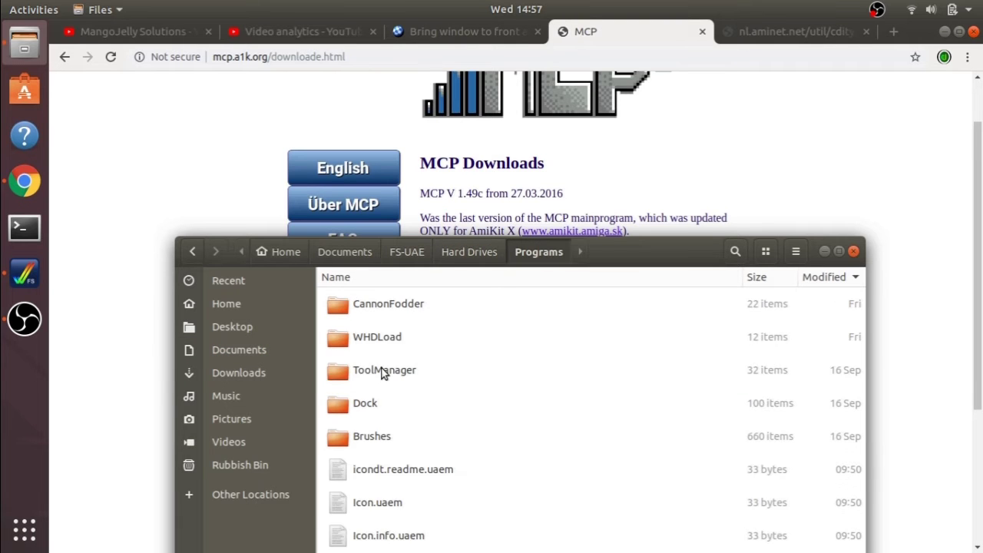
pyautogui.click(565, 507)
pyautogui.hotkey('ctrl', '1')
pyautogui.moveTo(541, 252); pyautogui.dragTo(483, 60)
pyautogui.rightClick(446, 400)
pyautogui.click(480, 424)
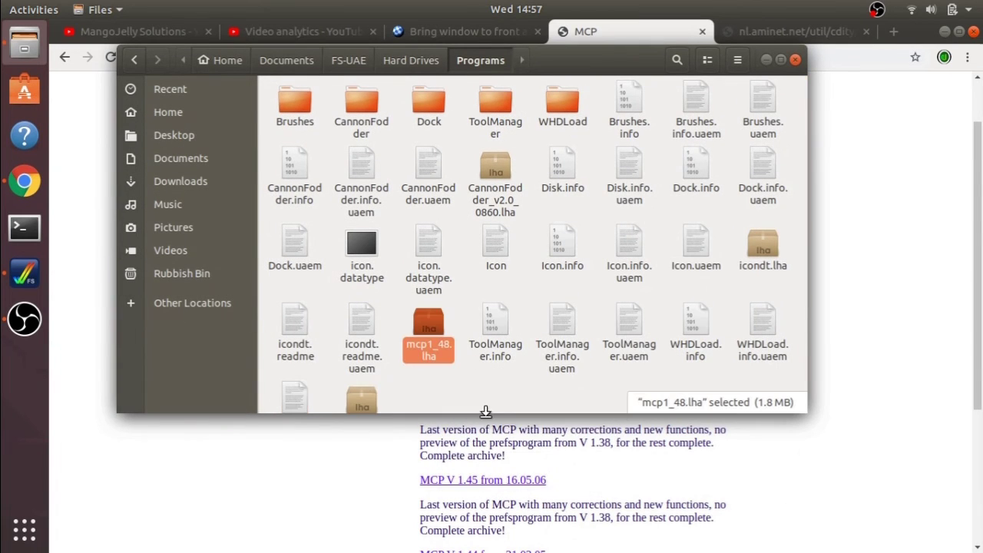
# Step: Switch to FS-UAE, start the Amiga and open the Programs disk on Workbench
pyautogui.click(24, 272)
pyautogui.click(934, 379)
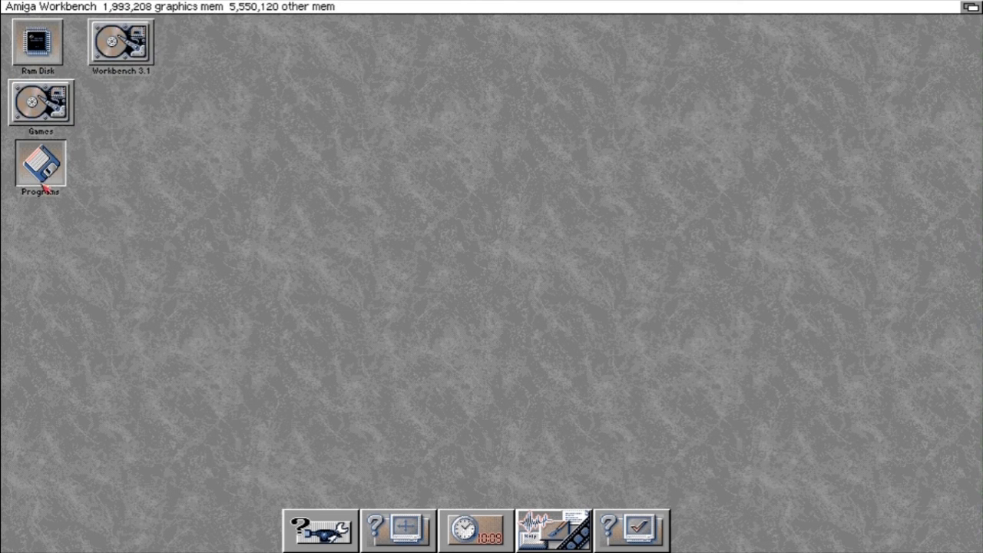
pyautogui.doubleClick(42, 187)
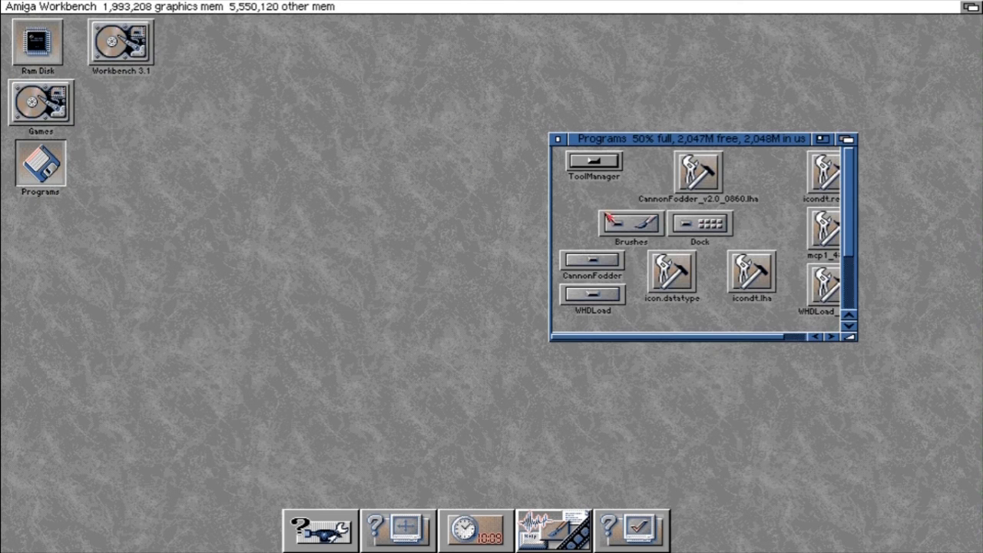
# Step: Extract mcp1_48.lha in the Programs drawer by executing "lha x mcp1_48.lha", and close the output window
pyautogui.moveTo(777, 338); pyautogui.dragTo(799, 338)
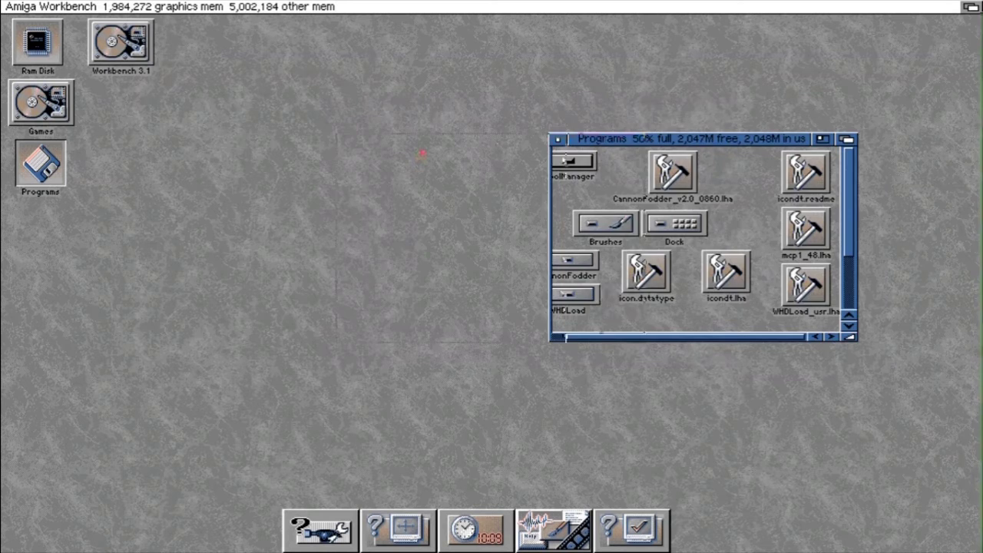
pyautogui.moveTo(422, 153); pyautogui.dragTo(384, 149)
pyautogui.click(440, 242)
pyautogui.press('super+e')
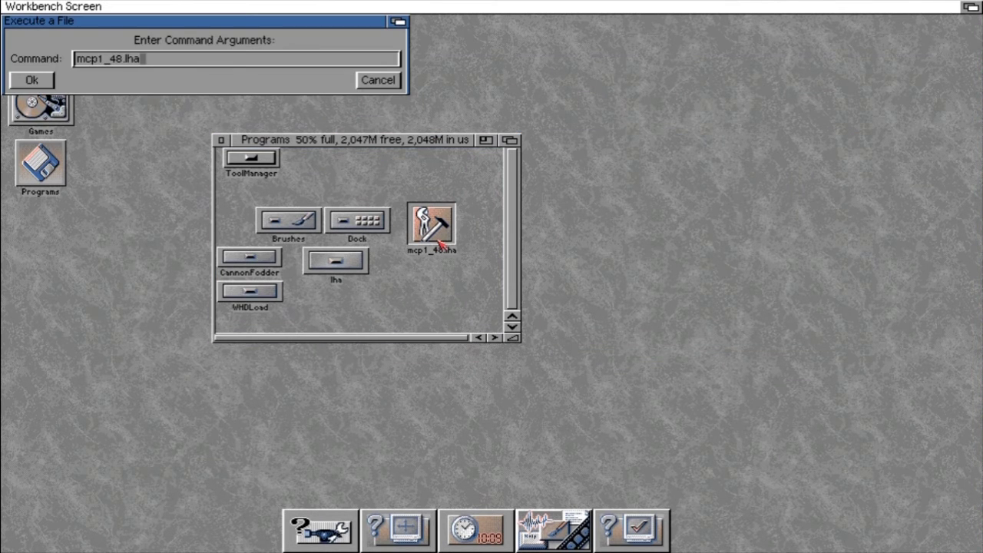
pyautogui.hotkey('shift', 'Left')
pyautogui.write('lha x')
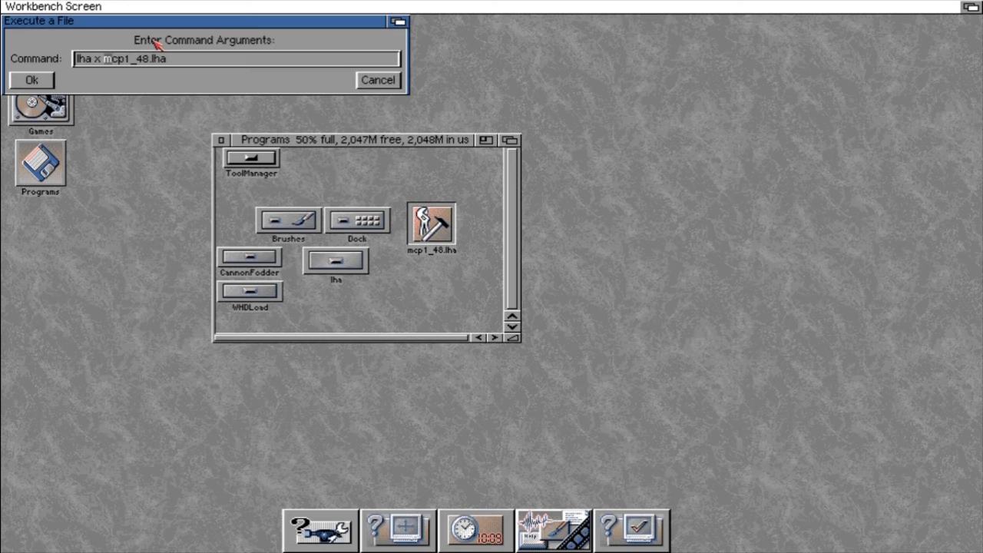
pyautogui.press('Return')
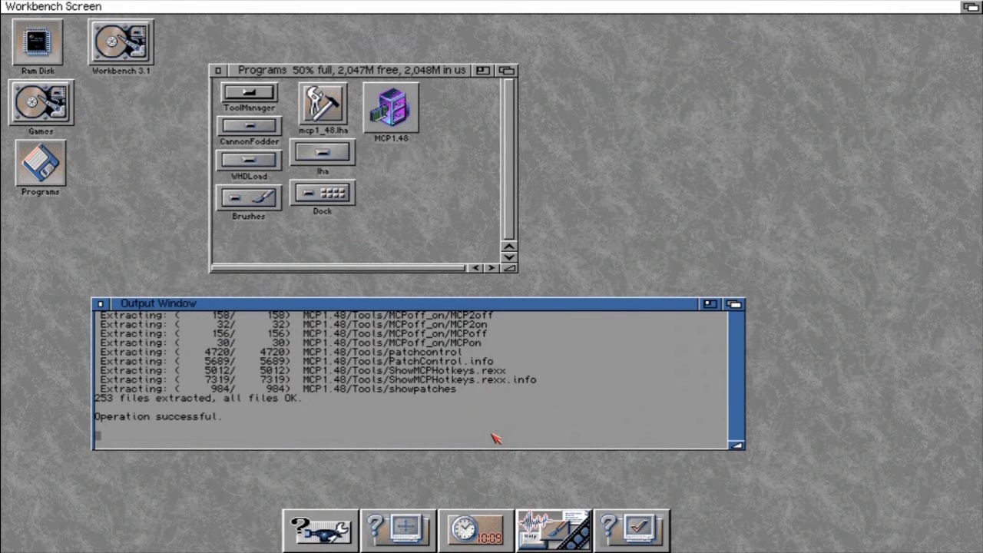
pyautogui.click(100, 304)
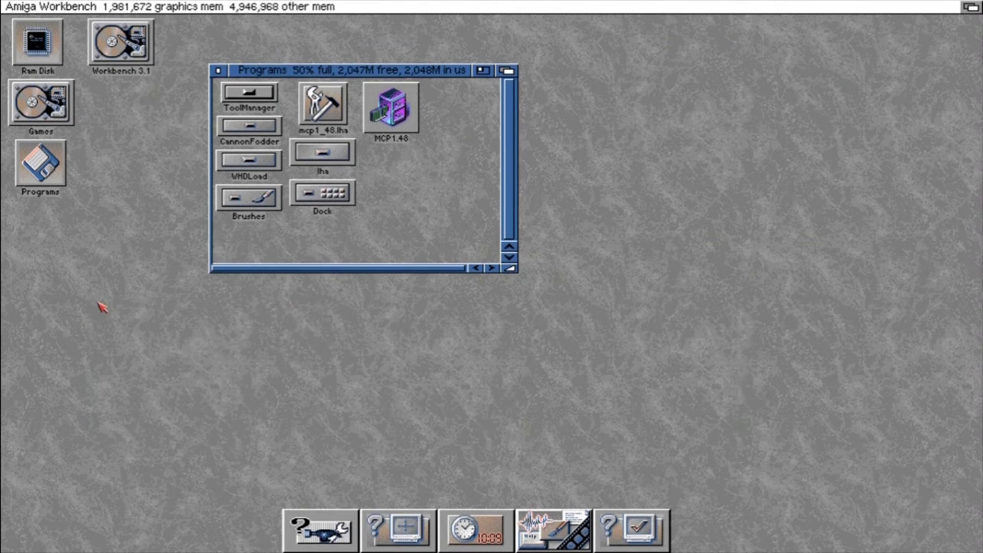
# Step: Run MCP-Install.english from the MCP1.48 drawer in Expert User mode, installing for real with no log
pyautogui.doubleClick(392, 108)
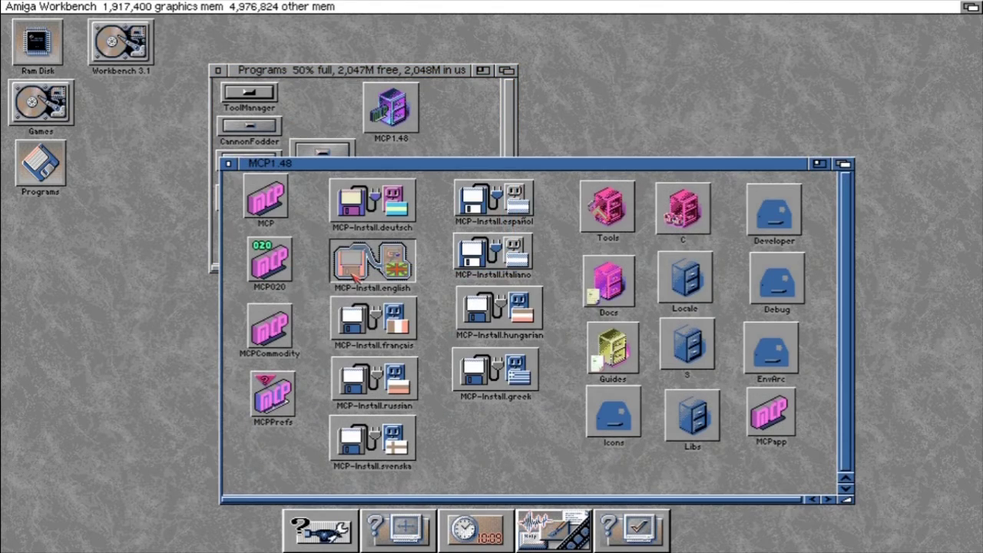
pyautogui.doubleClick(351, 274)
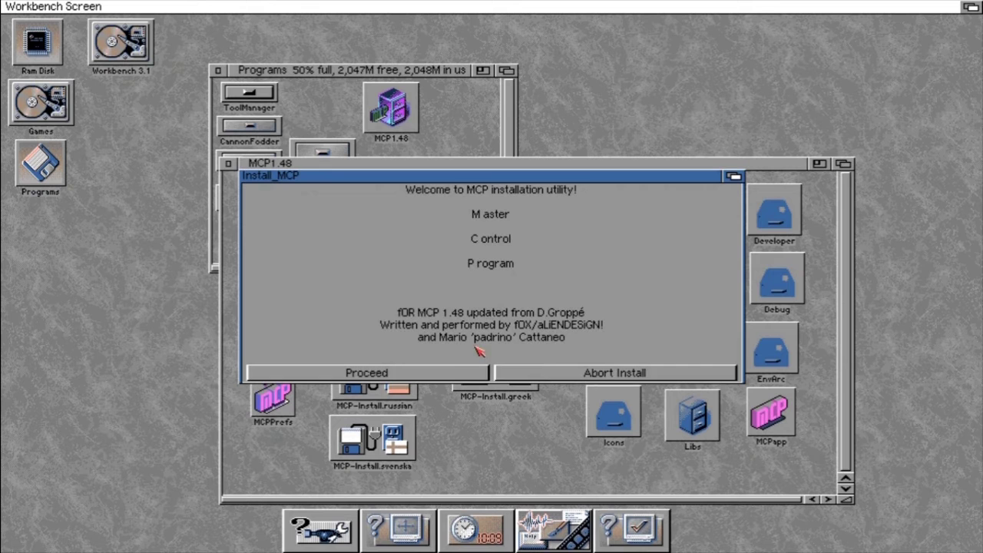
pyautogui.click(458, 374)
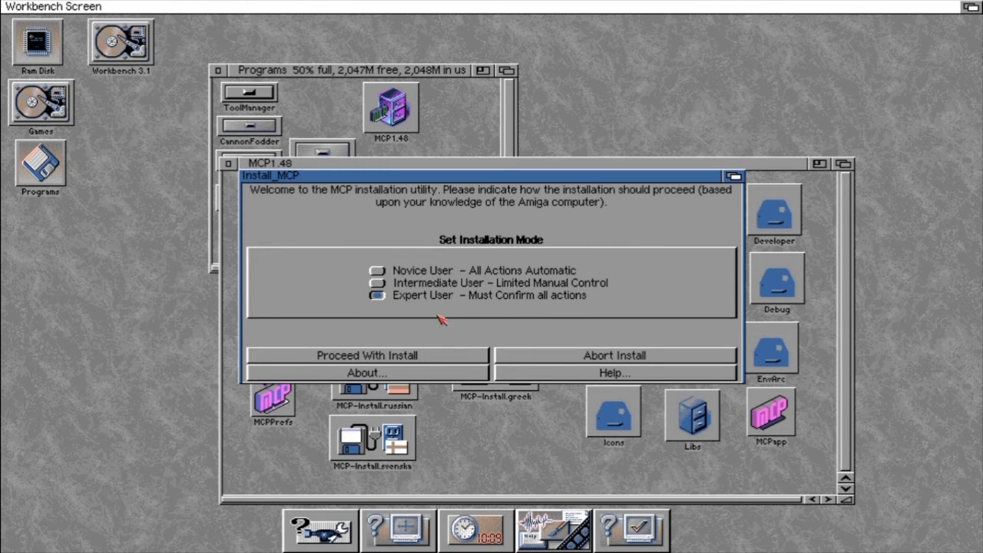
pyautogui.click(392, 356)
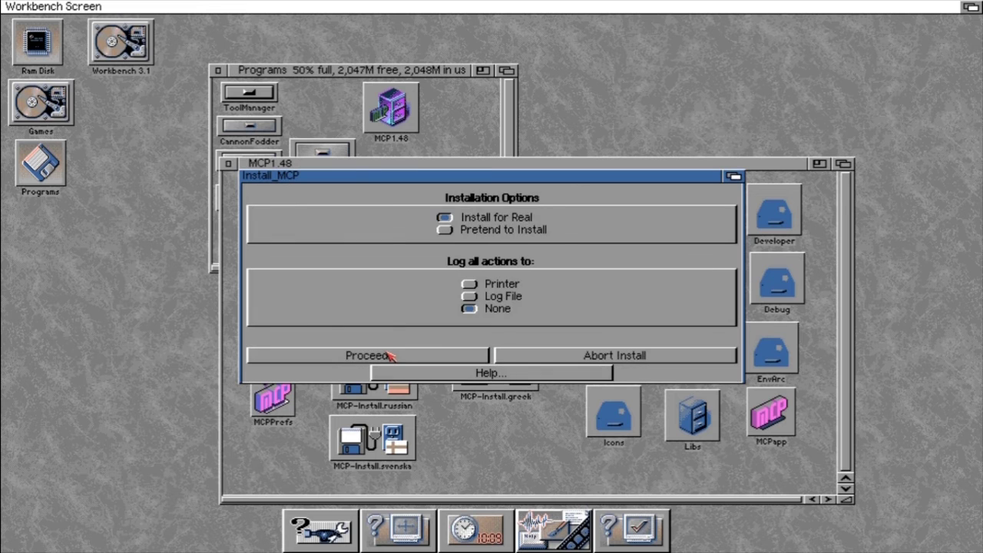
pyautogui.click(390, 356)
pyautogui.click(332, 356)
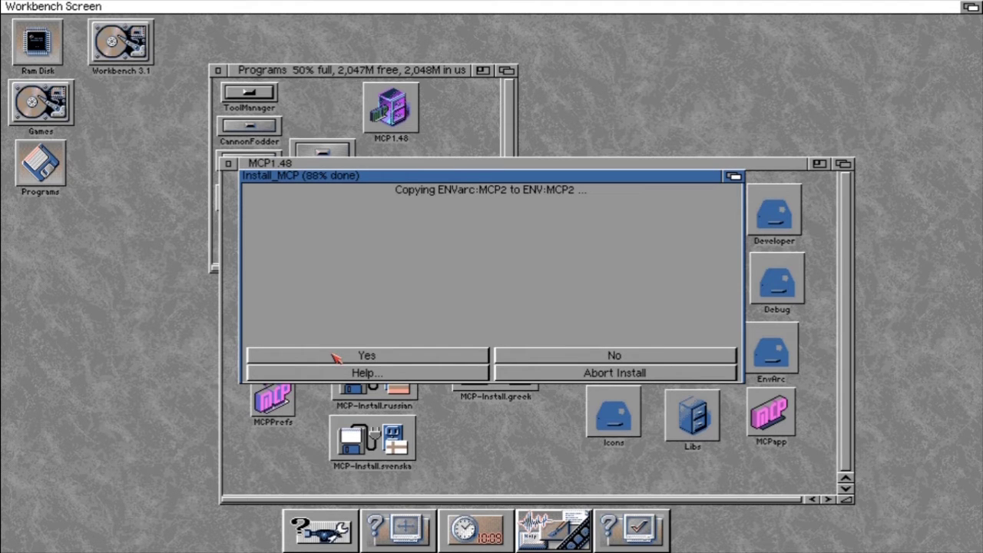
# Step: Approve copying ENVarc:MCP2 to ENV:MCP2, dismiss the MCPPrefs error and complete the MCP installer
pyautogui.click(335, 356)
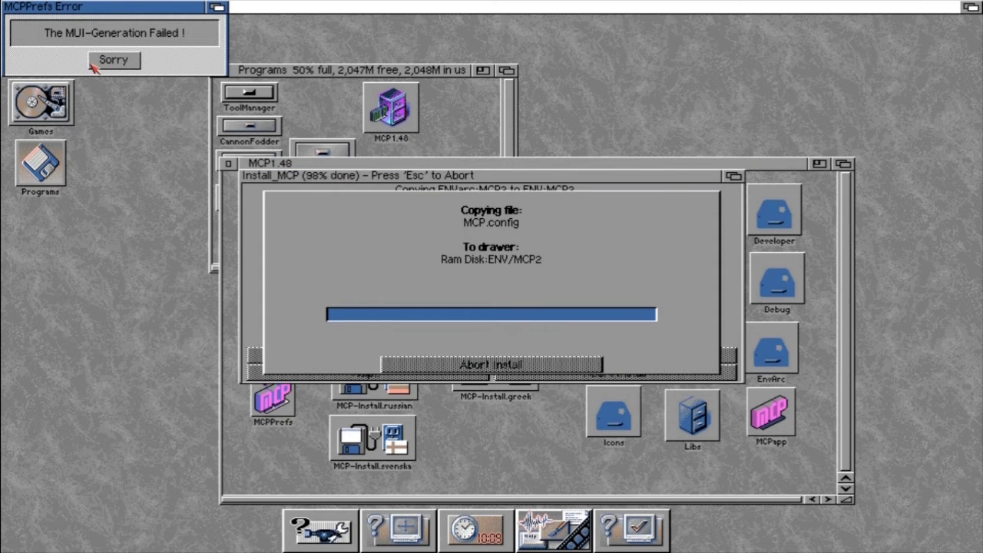
pyautogui.click(113, 60)
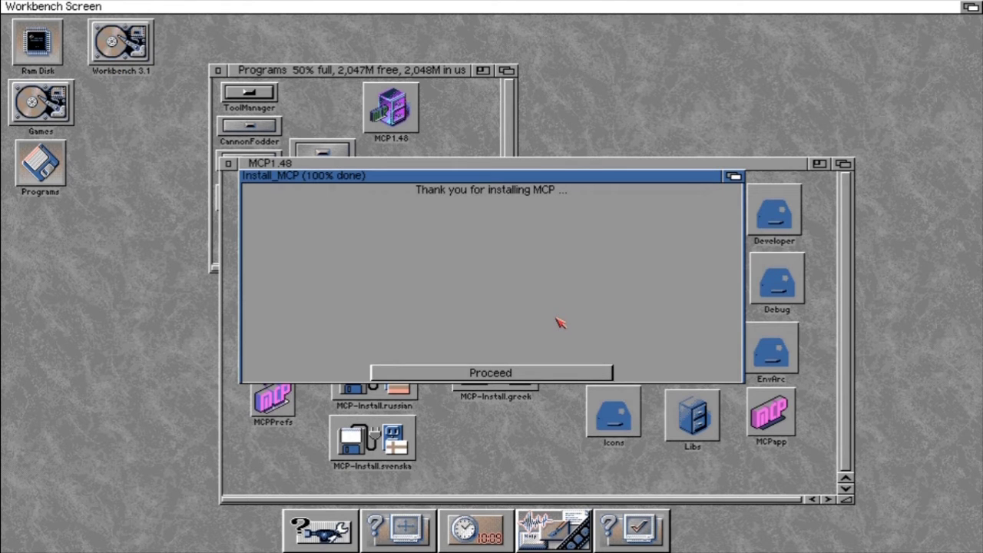
pyautogui.click(470, 375)
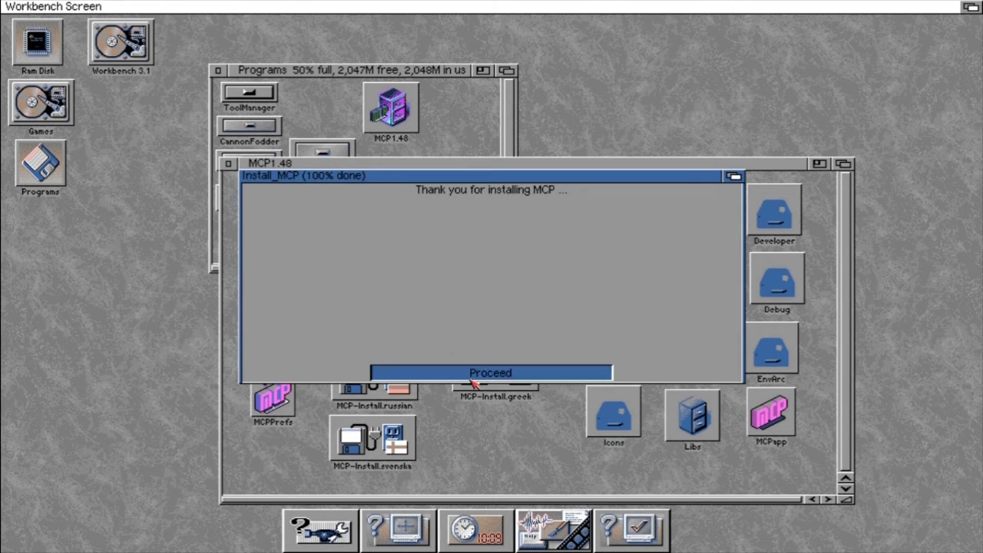
pyautogui.click(471, 374)
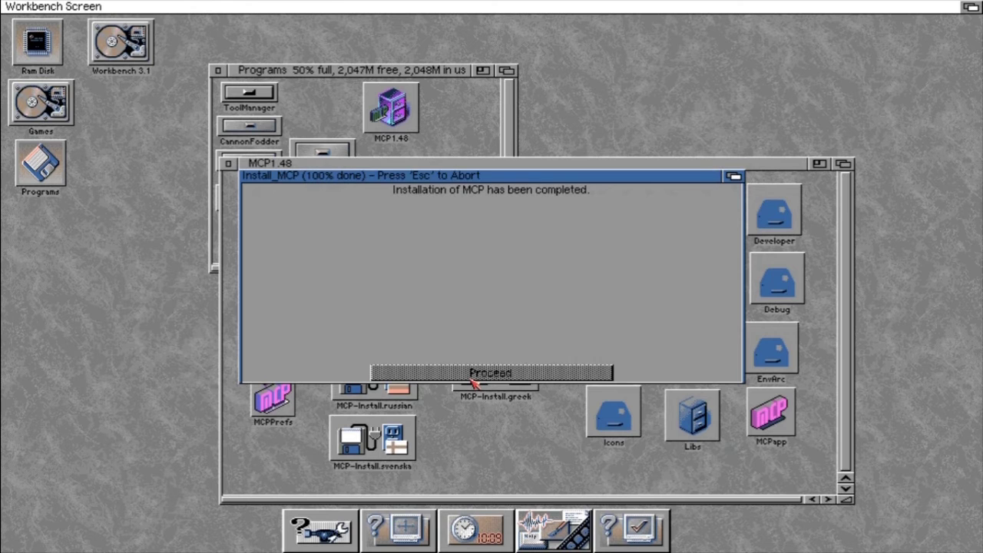
# Step: Reset the emulated Amiga from the FS-UAE emulator controls to reboot into Workbench
pyautogui.press('F12')
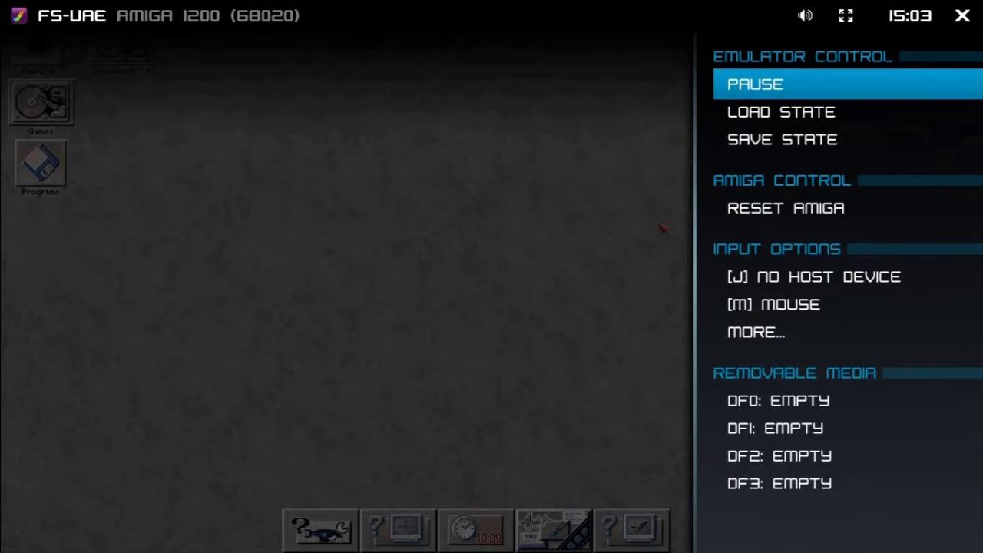
pyautogui.press('Down')
pyautogui.press('Down')
pyautogui.press('Down')
pyautogui.press('Down')
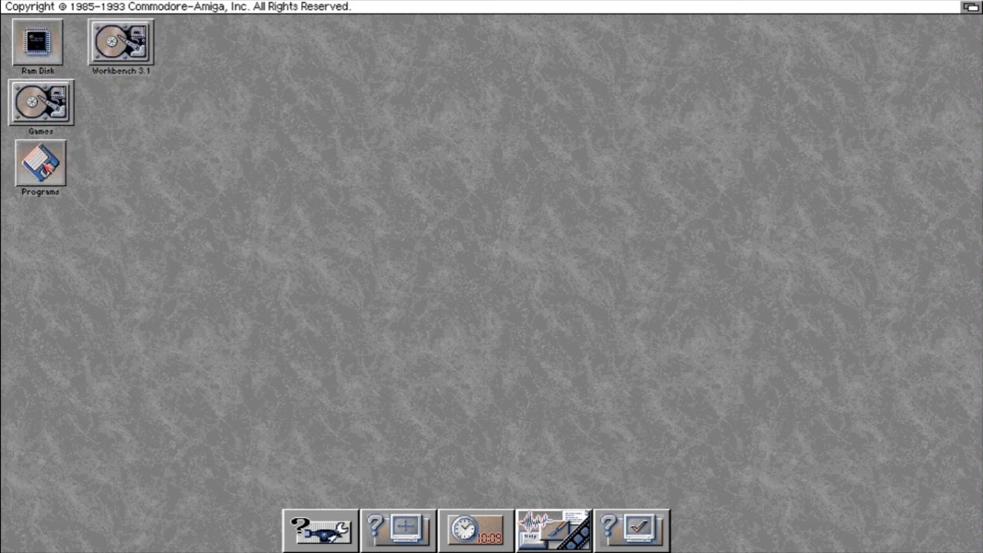
# Step: Open the Workbench 3.1 disk and the MCP1.48 drawer on Programs, and launch MCPPrefs
pyautogui.doubleClick(112, 48)
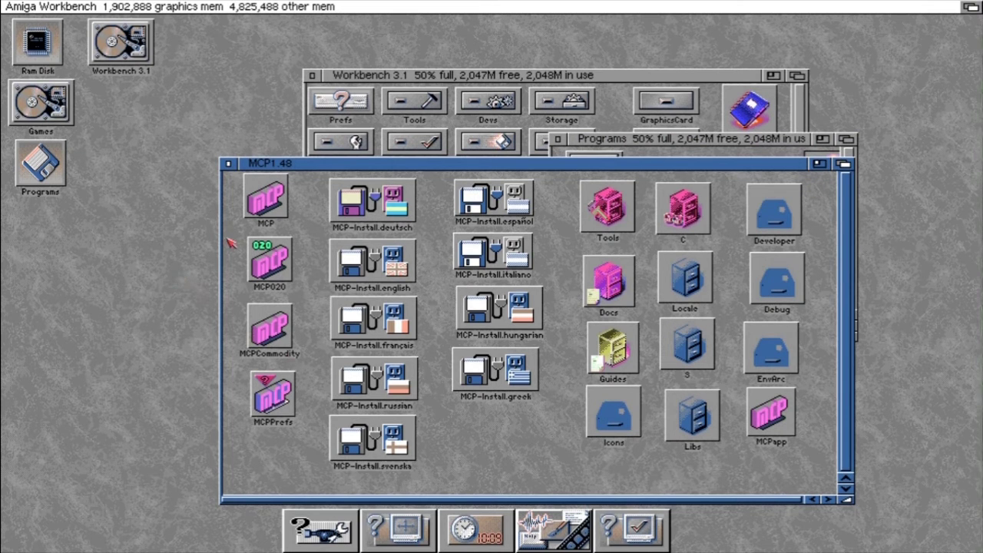
pyautogui.click(275, 197)
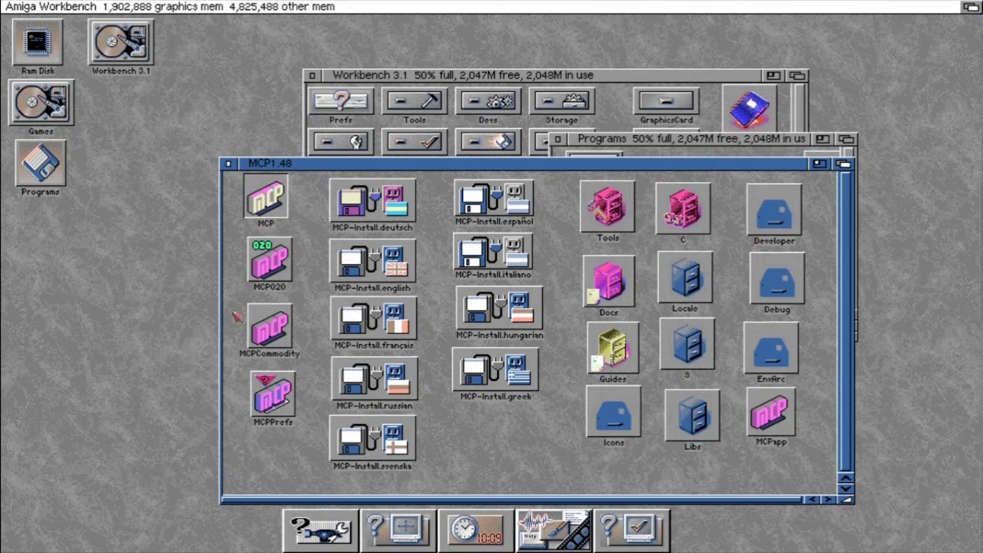
pyautogui.click(266, 395)
pyautogui.doubleClick(267, 395)
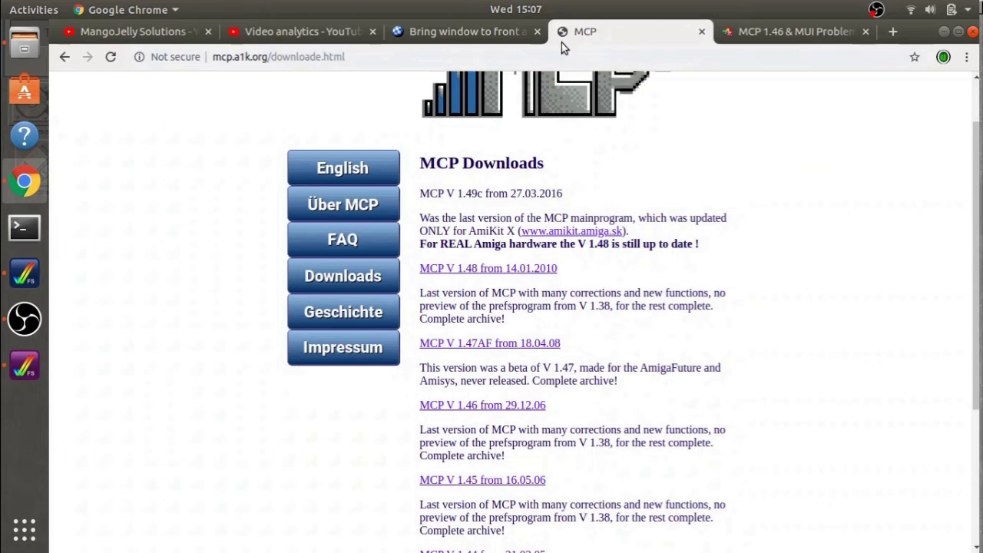
# Step: In Chrome, search the web for "snoopdos amiga" and open the Aminet util/moni/SnoopDos.lha page
pyautogui.click(519, 60)
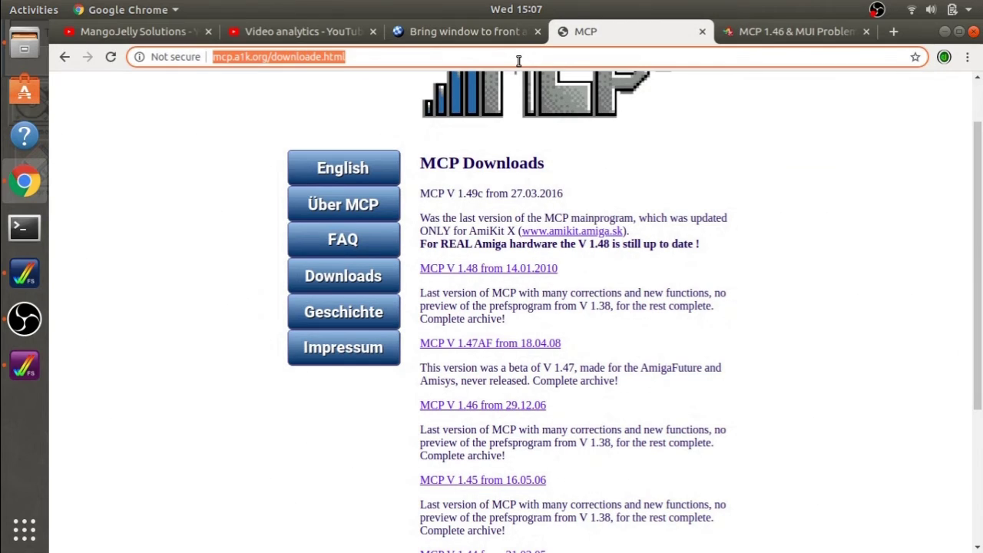
pyautogui.write('snoopdos')
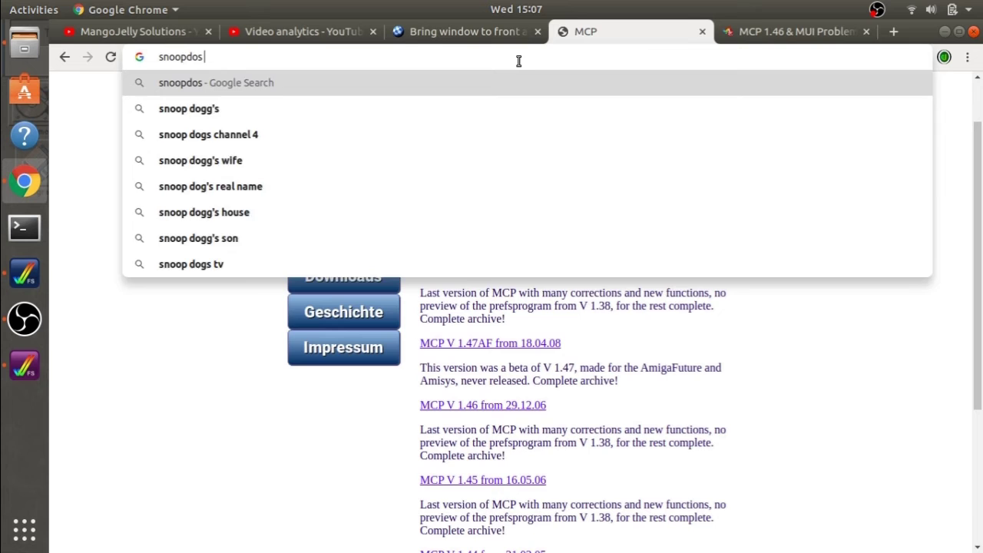
pyautogui.write(' amiga')
pyautogui.press('Return')
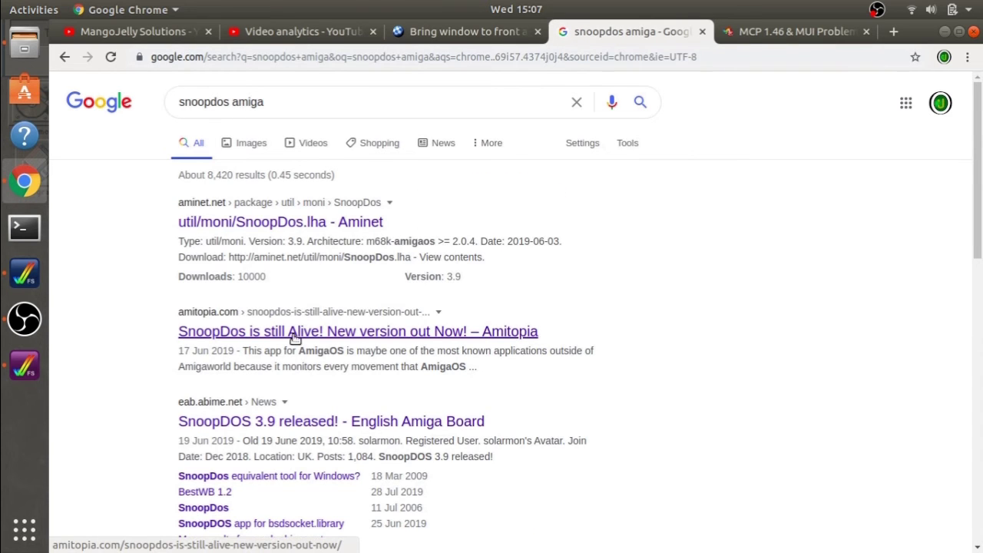
pyautogui.click(308, 219)
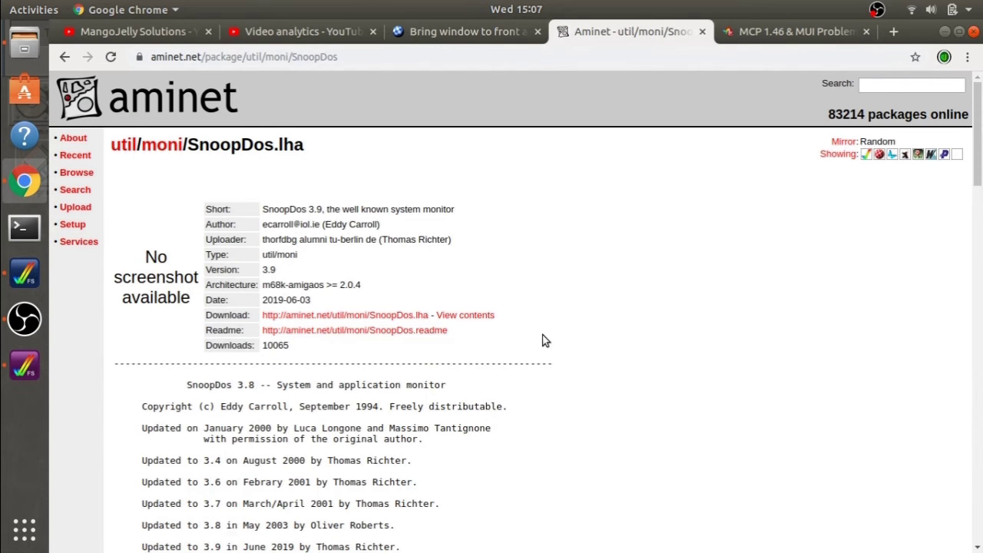
# Step: Skim the SnoopDos release notes, download SnoopDos.lha from Aminet and copy it from the Downloads folder
pyautogui.scroll(-10, 542, 340)
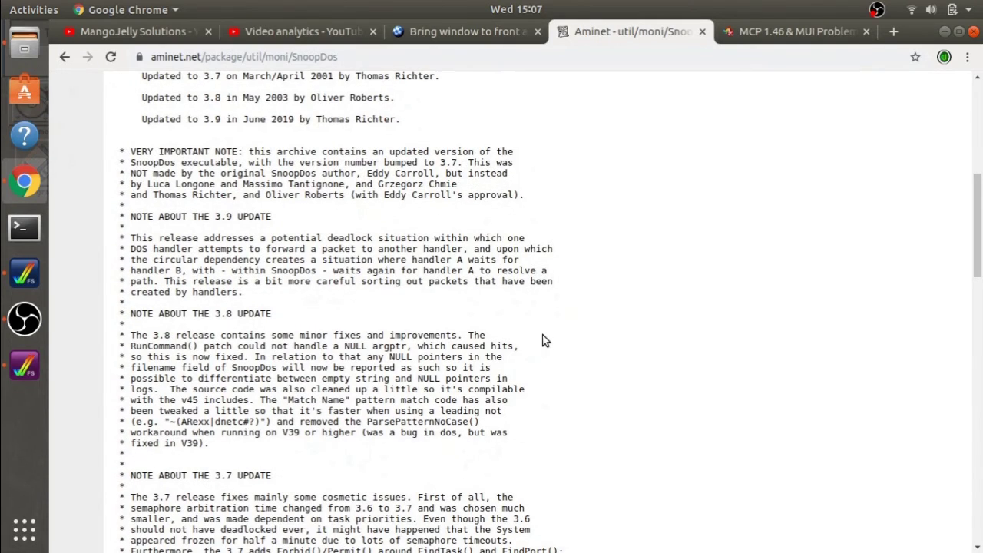
pyautogui.scroll(10, 542, 340)
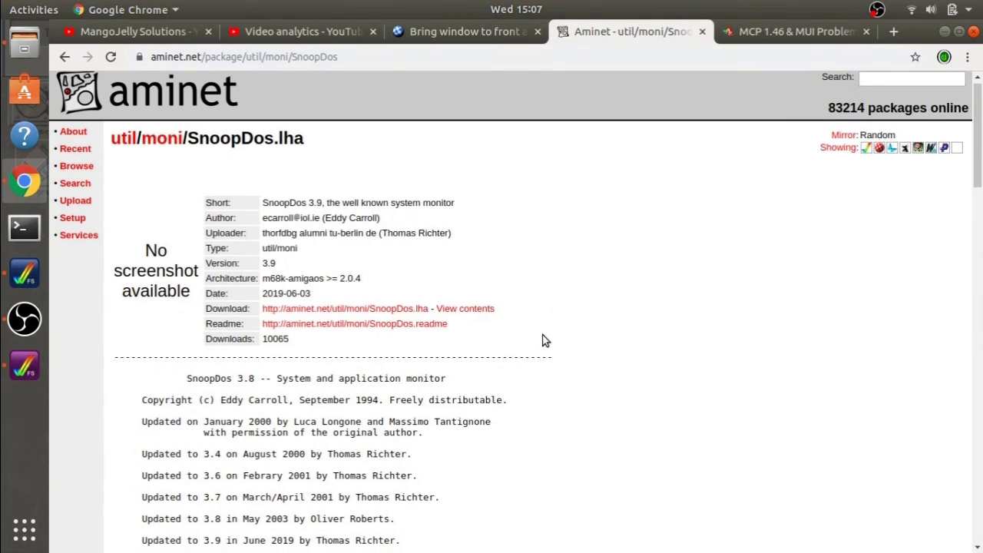
pyautogui.click(409, 310)
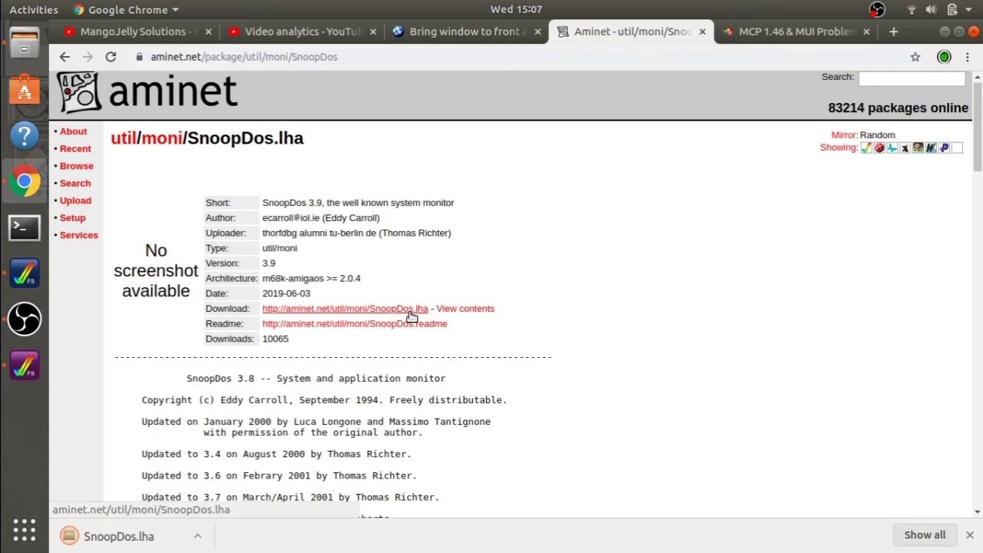
pyautogui.rightClick(138, 538)
pyautogui.click(220, 496)
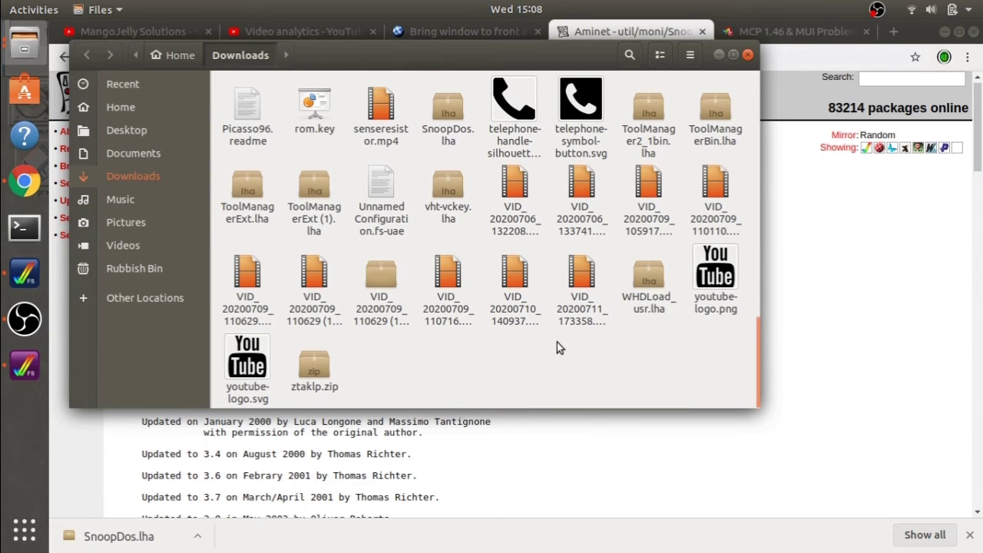
pyautogui.click(442, 124)
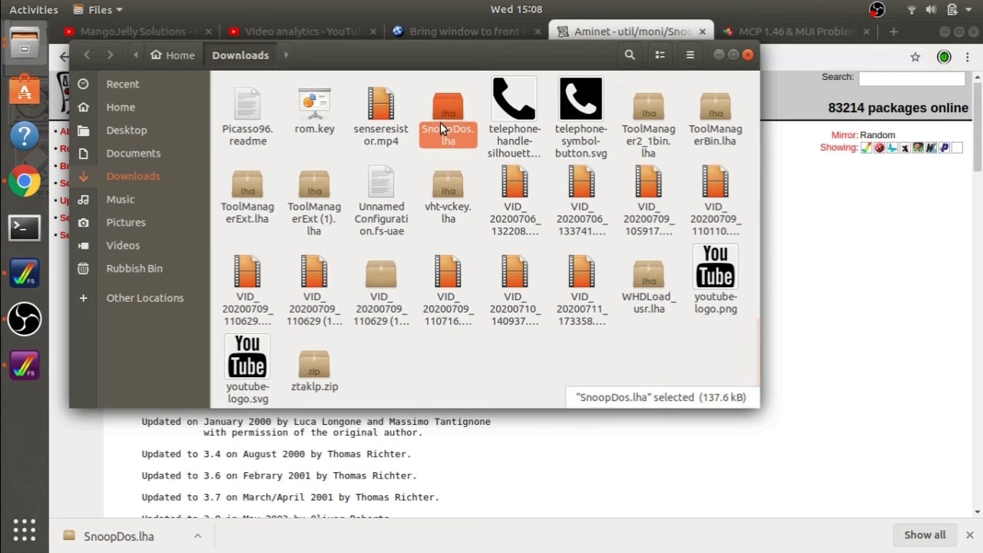
# Step: Paste SnoopDos.lha into Documents/FS-UAE/Hard Drives/Programs
pyautogui.click(159, 144)
pyautogui.doubleClick(247, 99)
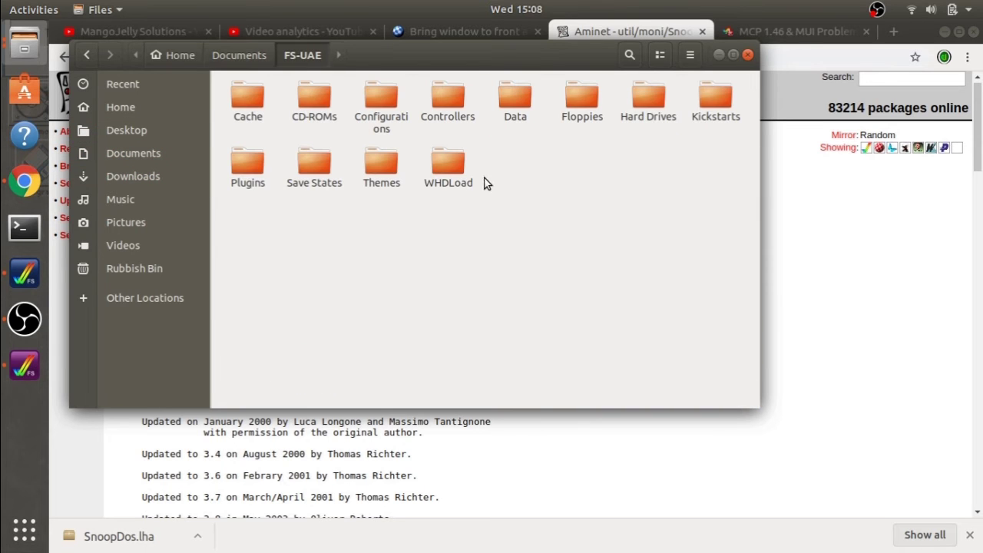
pyautogui.doubleClick(645, 100)
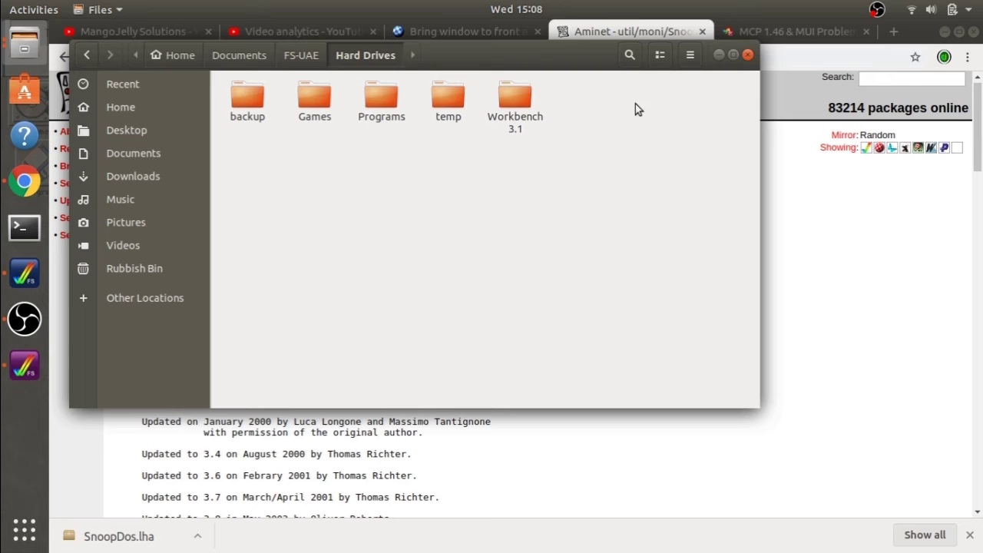
pyautogui.doubleClick(377, 96)
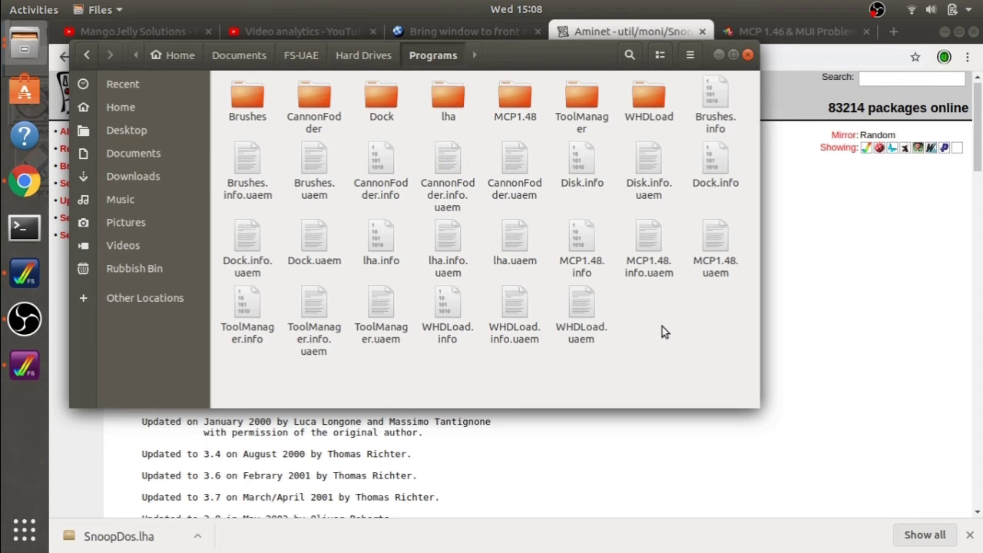
pyautogui.hotkey('ctrl', 'v')
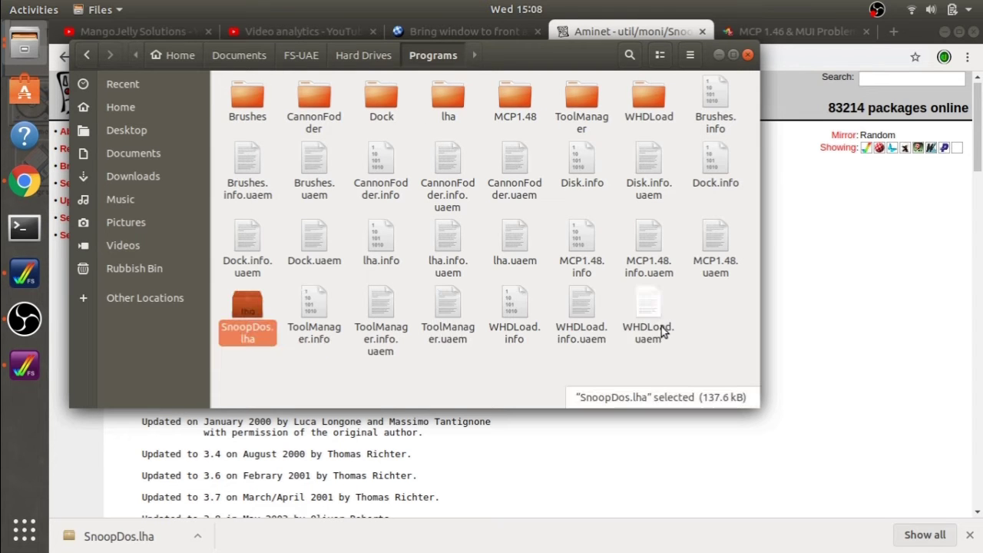
# Step: Switch back to FS-UAE, open the Programs disk and move its window nearer to the disk icons
pyautogui.hotkey('alt', 'Tab')
pyautogui.hotkey('alt', 'Tab')
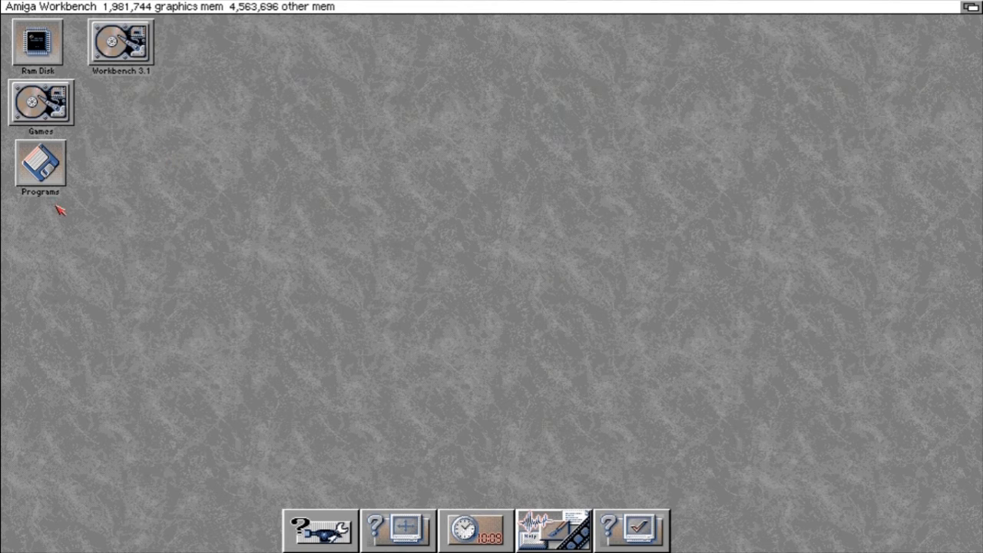
pyautogui.doubleClick(36, 184)
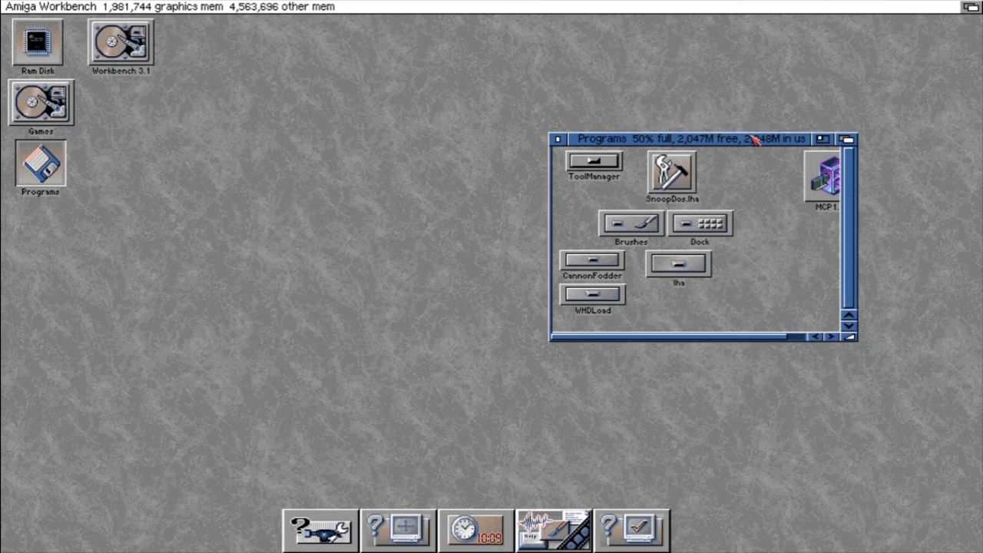
pyautogui.moveTo(754, 140); pyautogui.dragTo(379, 149)
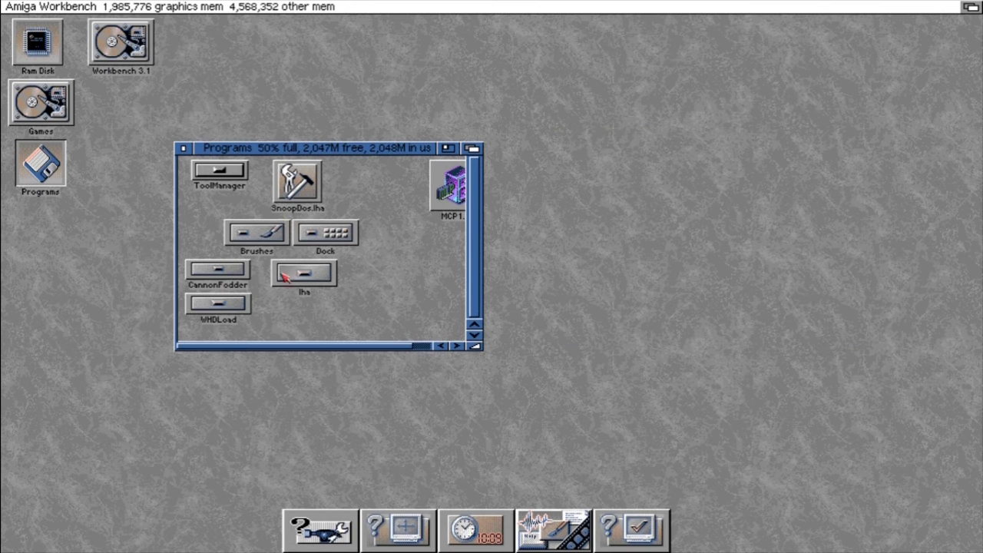
# Step: Extract SnoopDos.lha in the Programs window by executing "lha x SnoopDos.lha" and close the extraction output
pyautogui.click(305, 175)
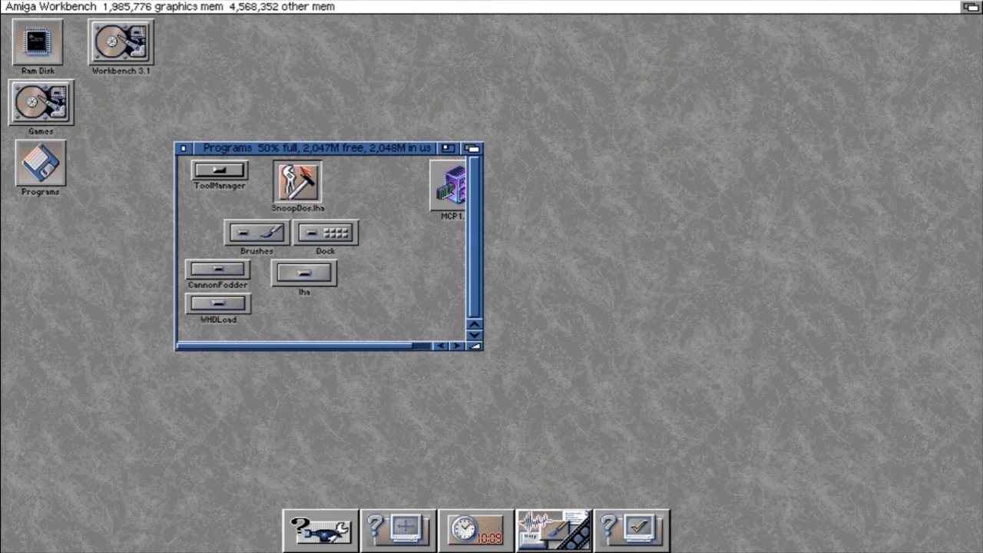
pyautogui.press('super+e')
pyautogui.click(100, 58)
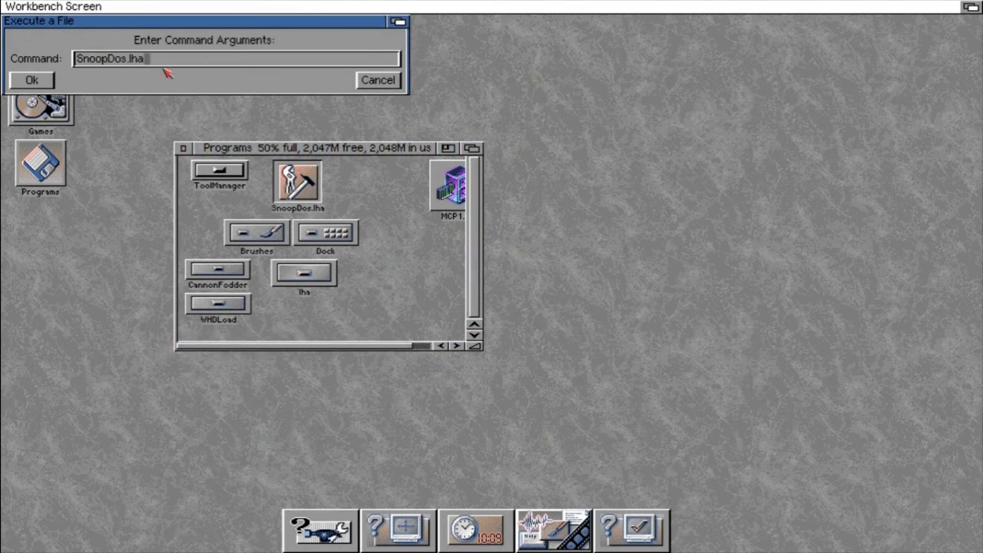
pyautogui.press('Left')
pyautogui.press('Left')
pyautogui.press('Left')
pyautogui.press('Left')
pyautogui.press('Left')
pyautogui.press('Left')
pyautogui.press('Left')
pyautogui.write('lha x')
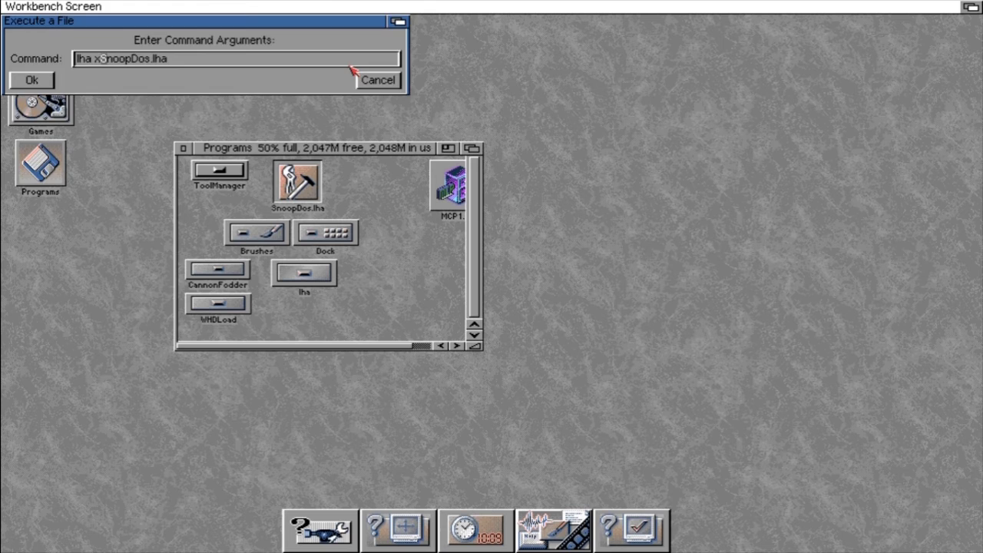
pyautogui.press('Return')
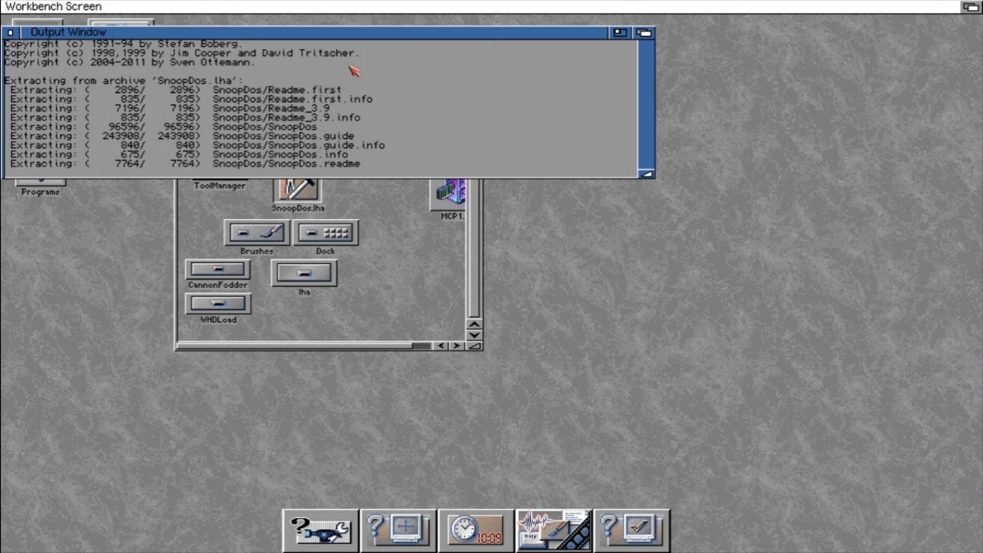
pyautogui.click(10, 32)
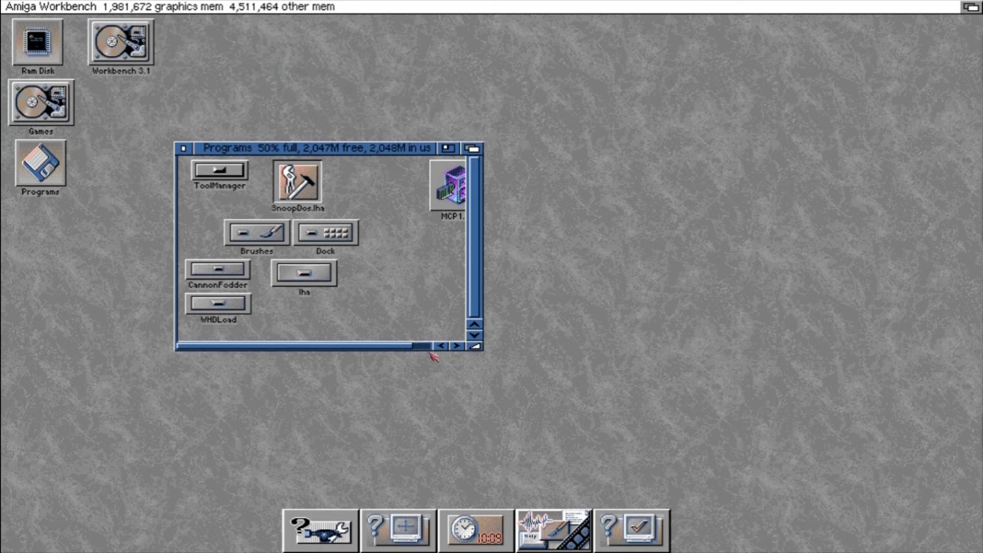
# Step: Update the Programs window and launch SnoopDos from the extracted SnoopDos drawer
pyautogui.rightClick(159, 6)
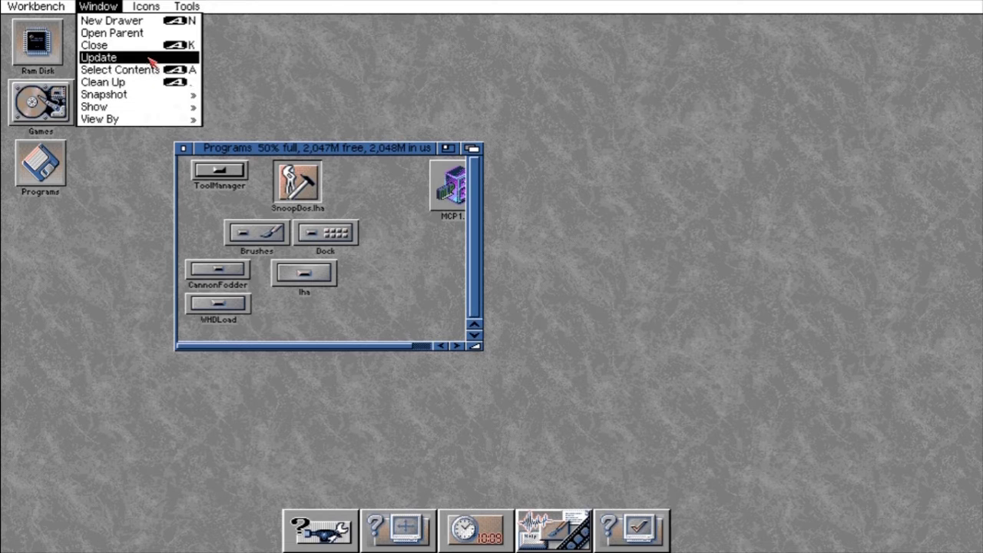
pyautogui.rightClick(151, 58)
pyautogui.doubleClick(291, 171)
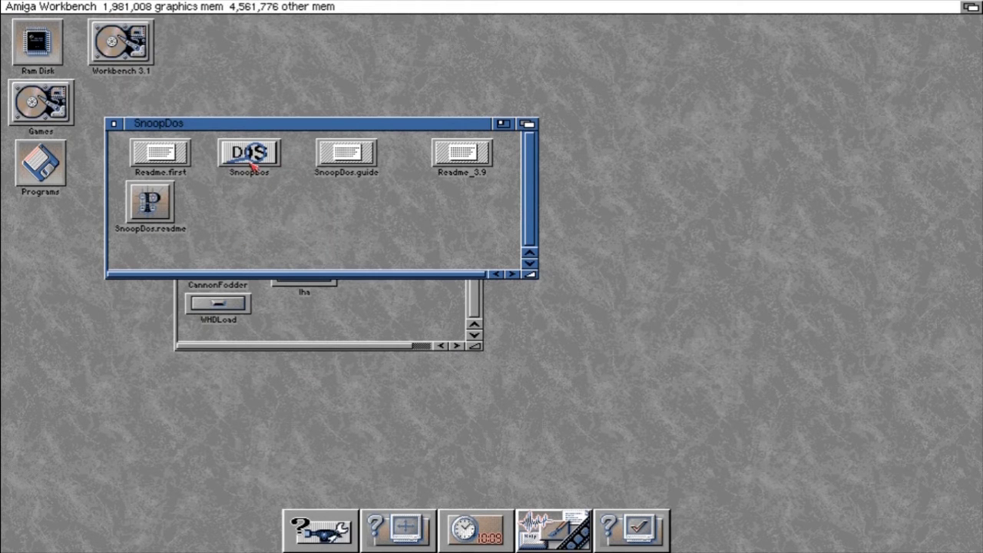
pyautogui.doubleClick(251, 159)
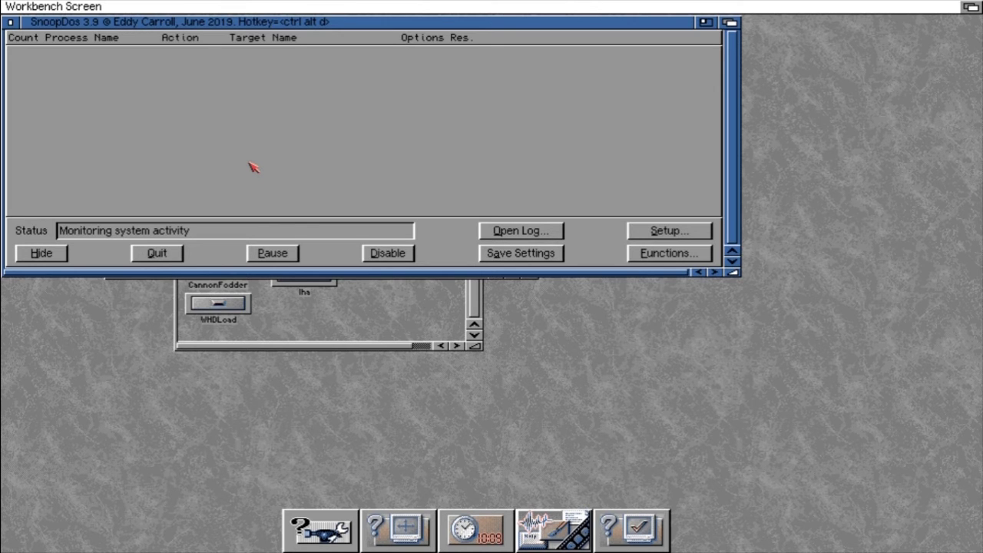
# Step: Close the SnoopDos drawer behind the monitor window and move SnoopDos.lha into the lha drawer
pyautogui.click(330, 340)
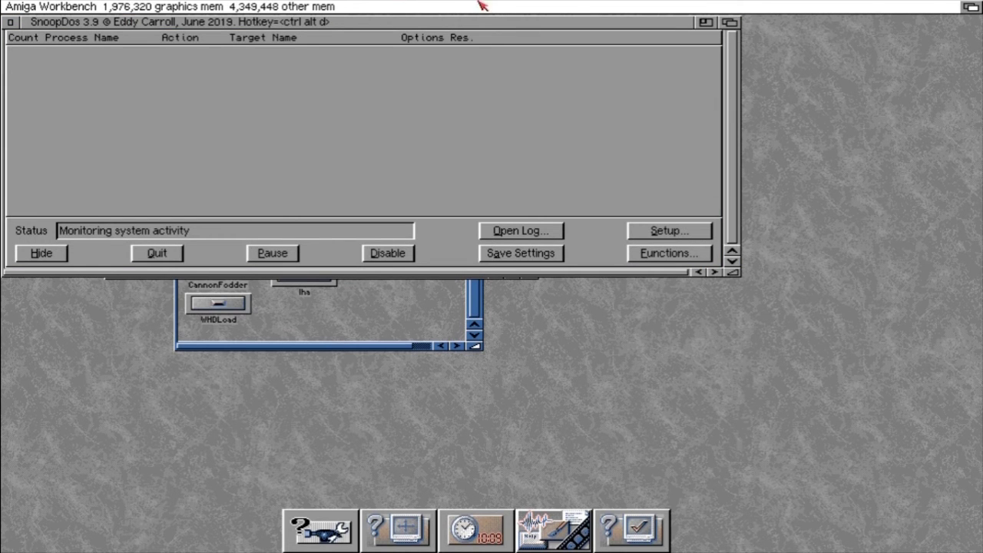
pyautogui.click(729, 23)
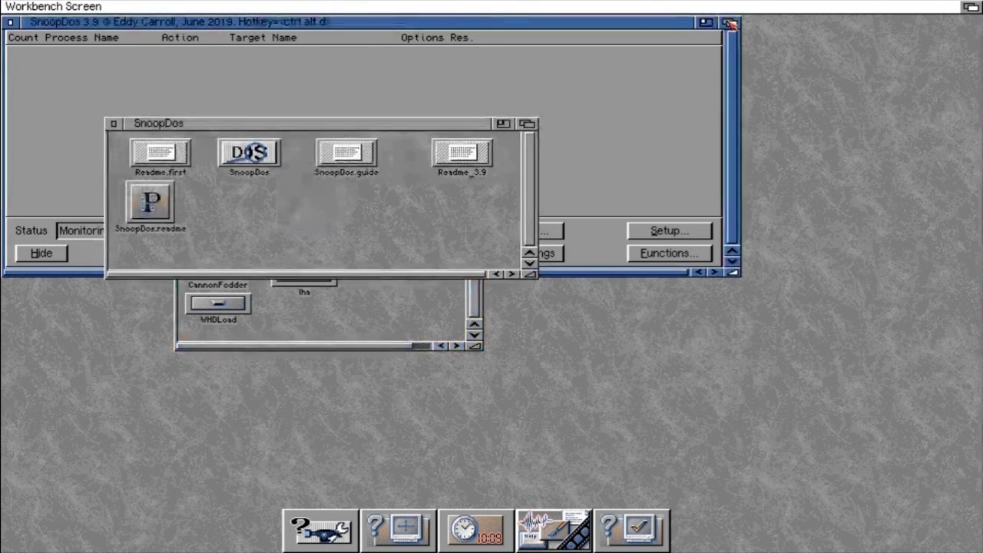
pyautogui.click(113, 122)
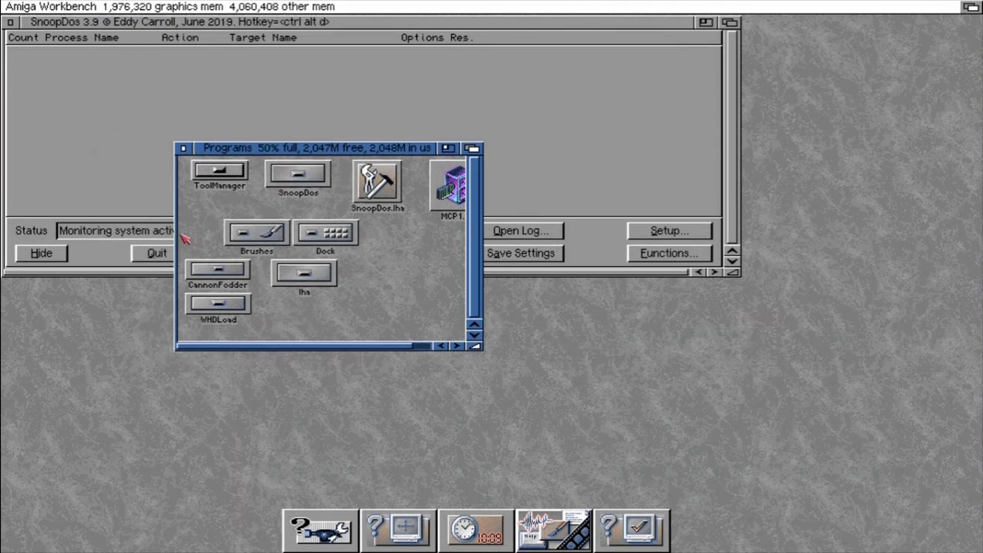
pyautogui.moveTo(398, 207); pyautogui.dragTo(321, 289)
# Step: Launch MCPPrefs from the MCP1.48 drawer, and uncover the SnoopDos log by closing Programs and shrinking and moving the MCP1.48 window
pyautogui.doubleClick(446, 198)
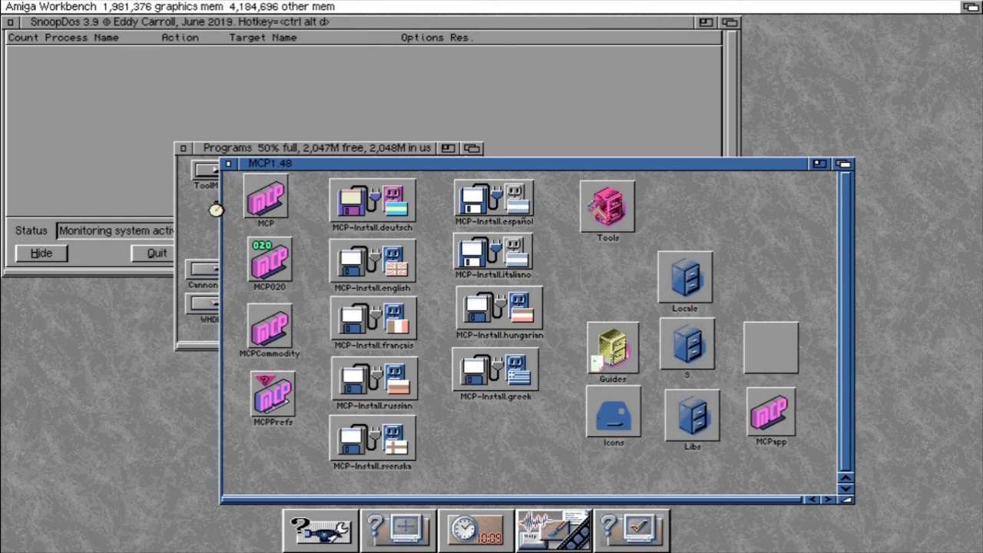
pyautogui.doubleClick(278, 401)
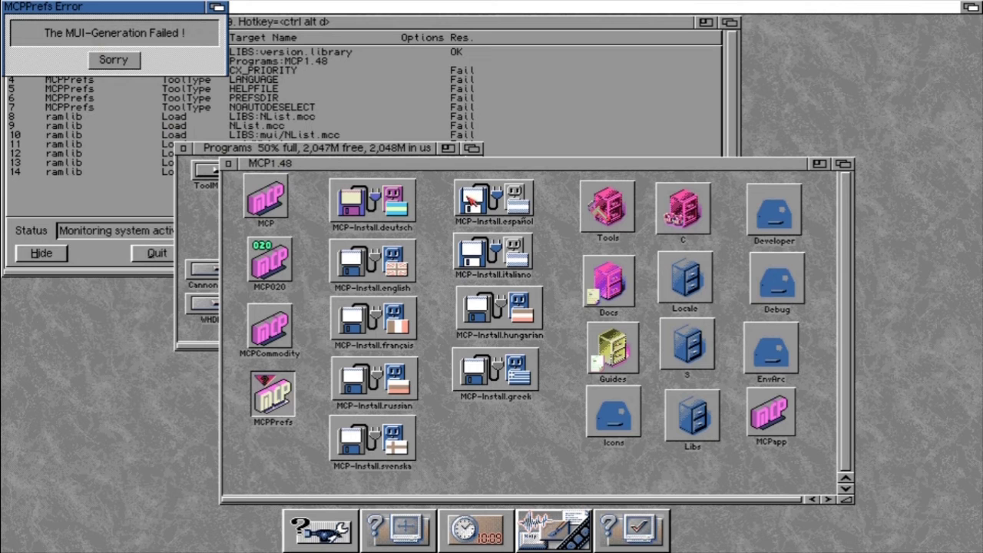
pyautogui.click(184, 148)
pyautogui.moveTo(346, 167); pyautogui.dragTo(477, 218)
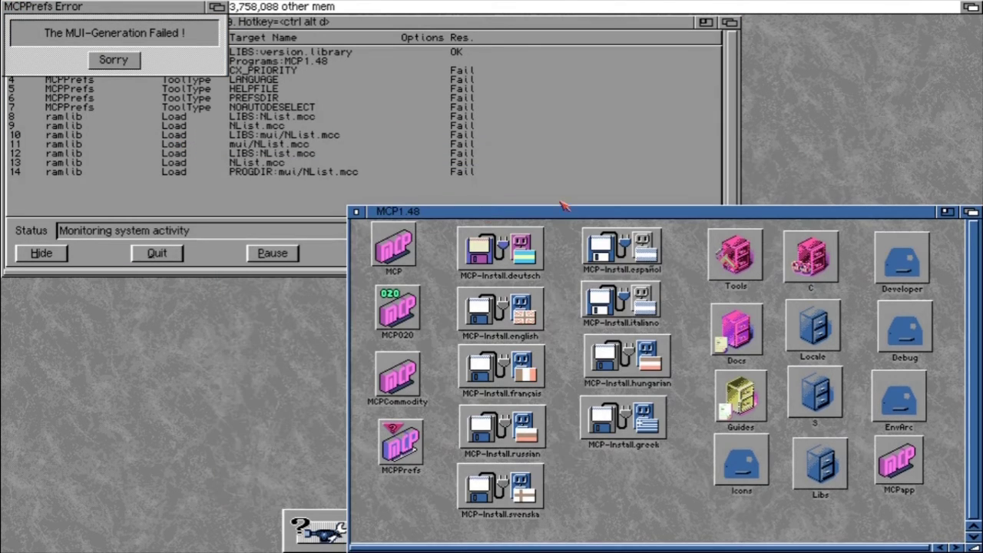
pyautogui.click(948, 214)
pyautogui.moveTo(258, 166); pyautogui.dragTo(175, 379)
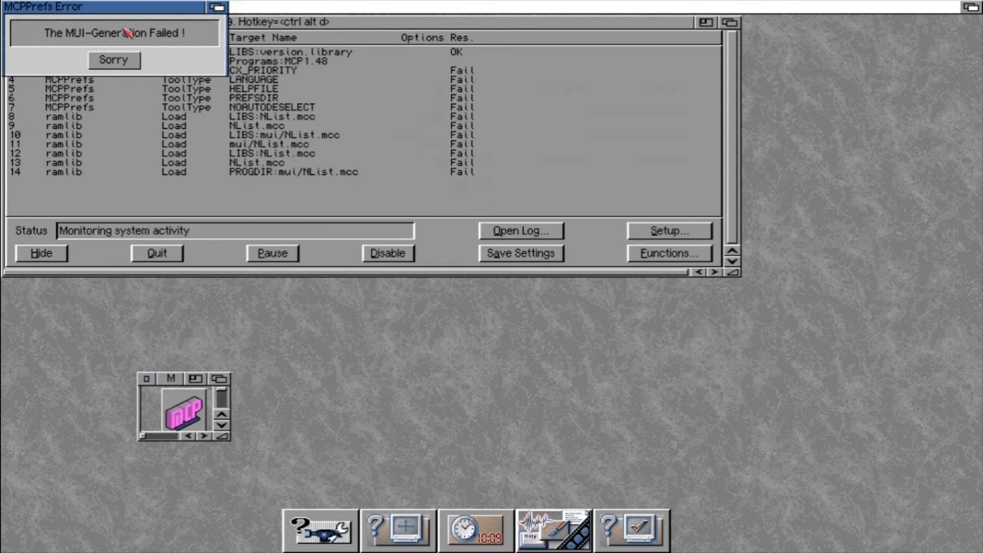
# Step: Move the MCPPrefs error requester off the SnoopDos log, dismiss it and examine the logged library loads
pyautogui.moveTo(110, 8); pyautogui.dragTo(505, 302)
pyautogui.click(509, 354)
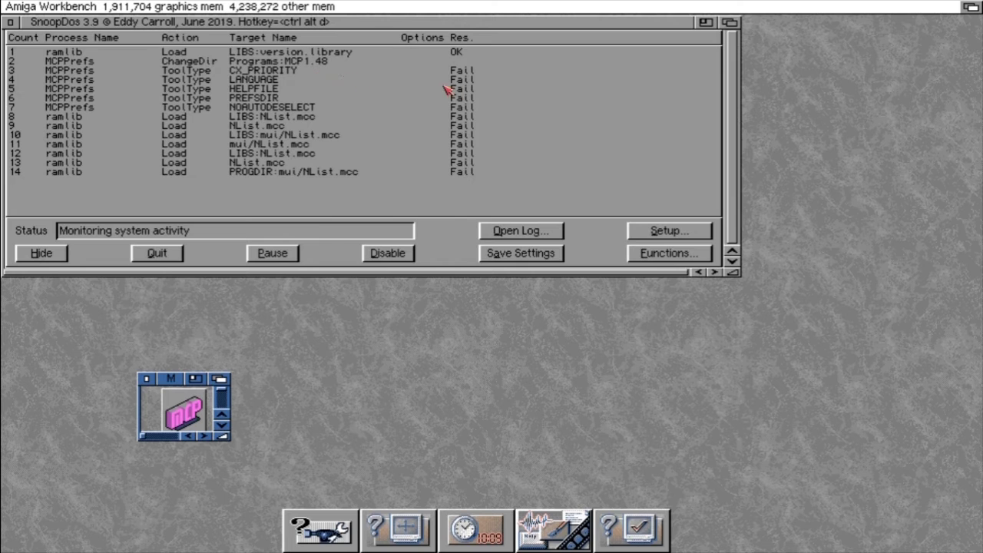
pyautogui.click(279, 71)
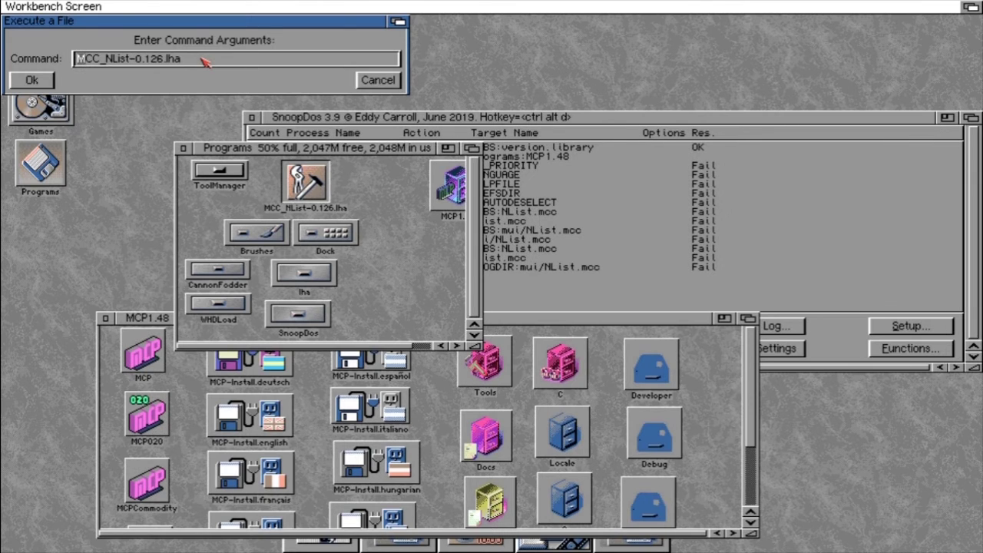
# Step: Extract MCC_NList-0.126.lha by executing "lha x MCC_NList-0.126.lha"
pyautogui.write('lh')
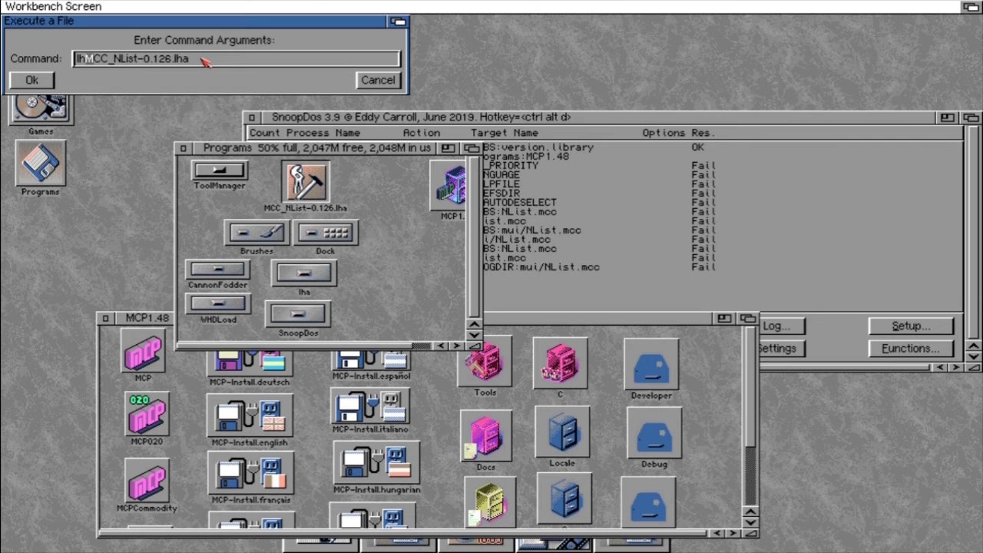
pyautogui.write('a x')
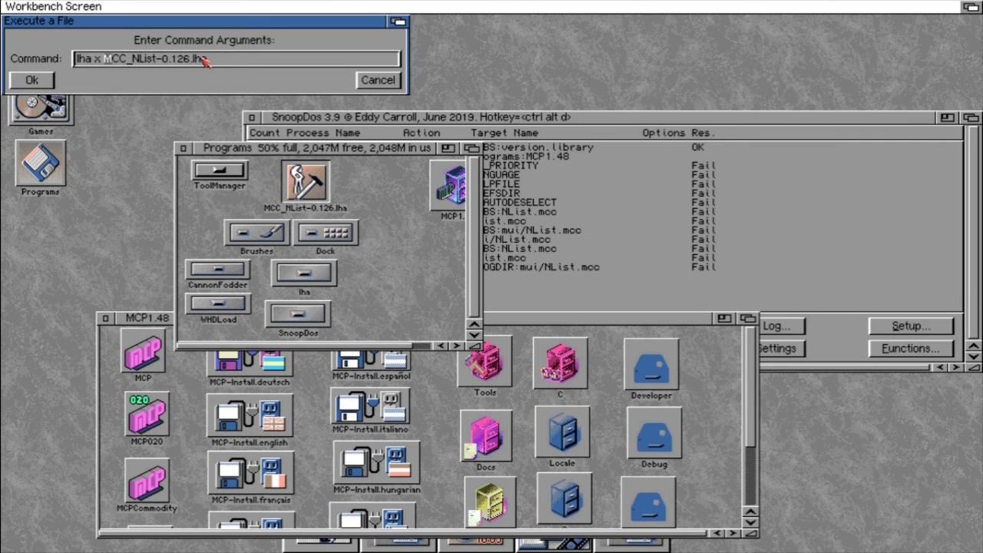
pyautogui.press('Return')
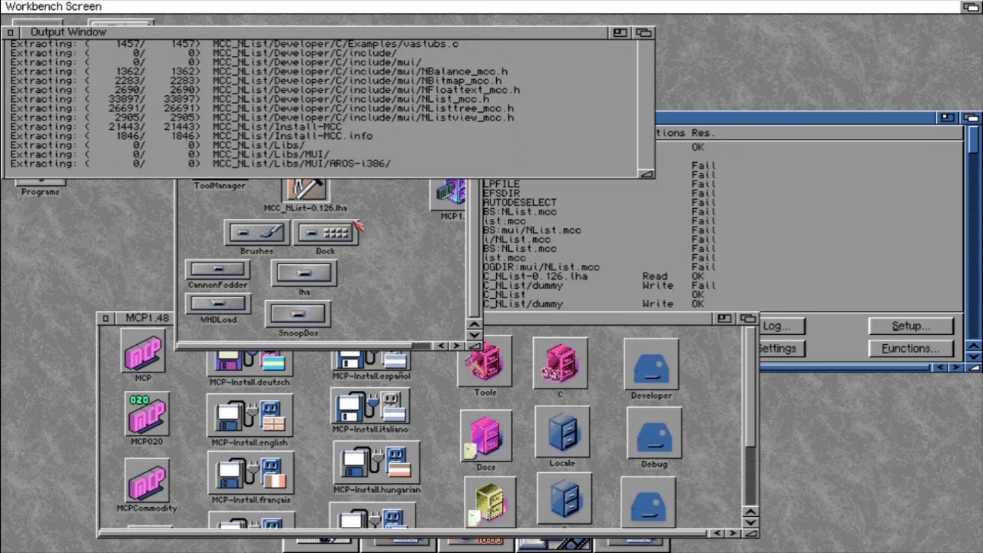
# Step: Bring the SnoopDos window to the front and pause and resume its monitoring twice during the extraction
pyautogui.moveTo(768, 117); pyautogui.dragTo(766, 63)
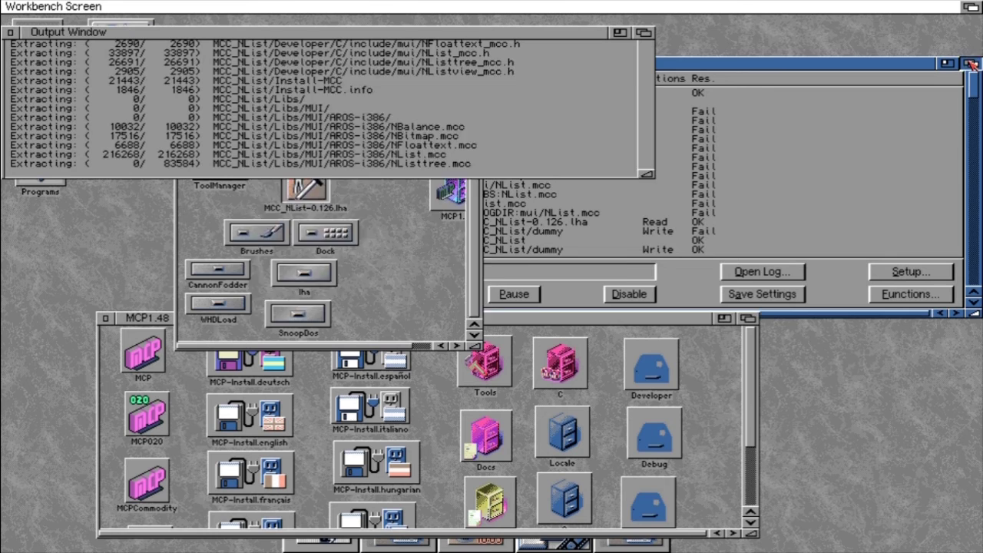
pyautogui.click(971, 64)
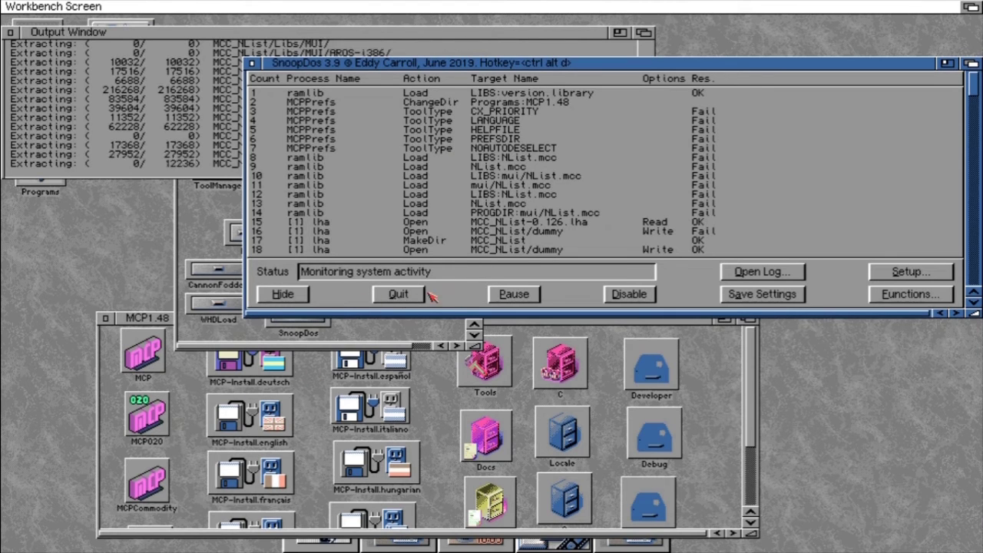
pyautogui.click(530, 296)
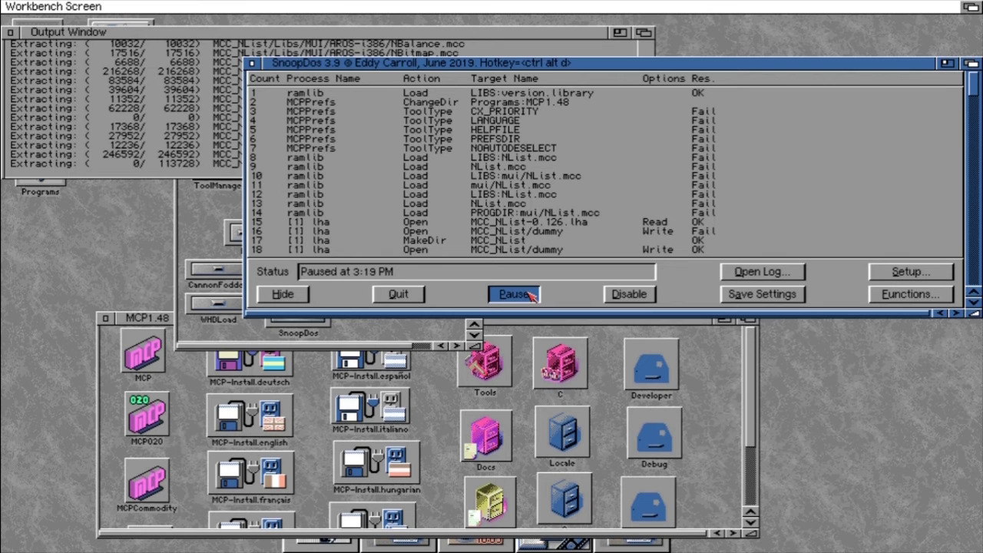
pyautogui.click(530, 296)
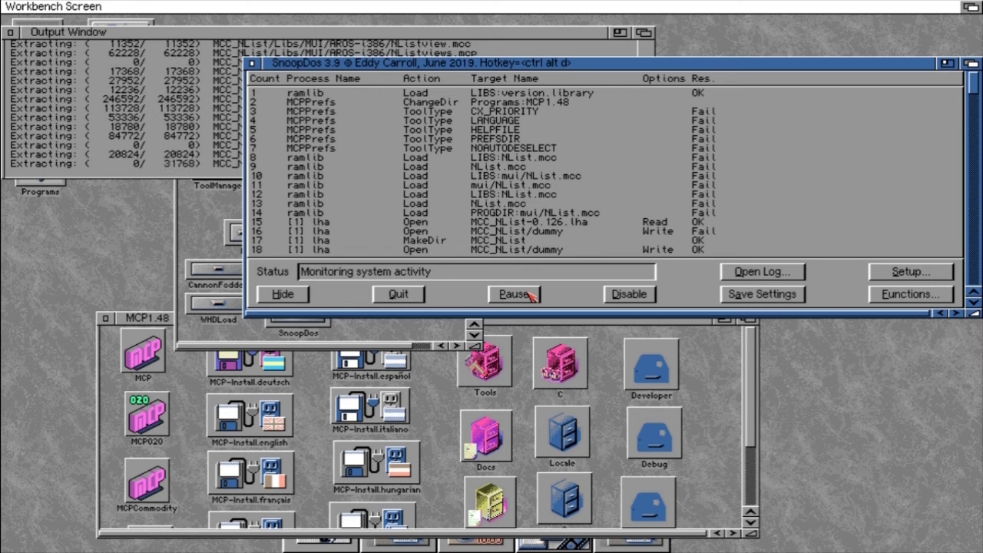
pyautogui.click(530, 296)
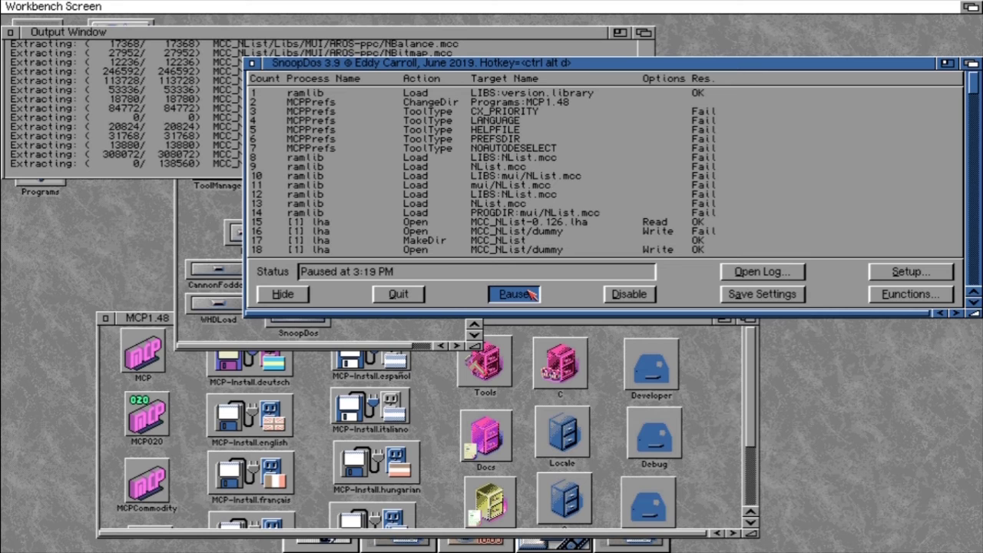
pyautogui.click(532, 292)
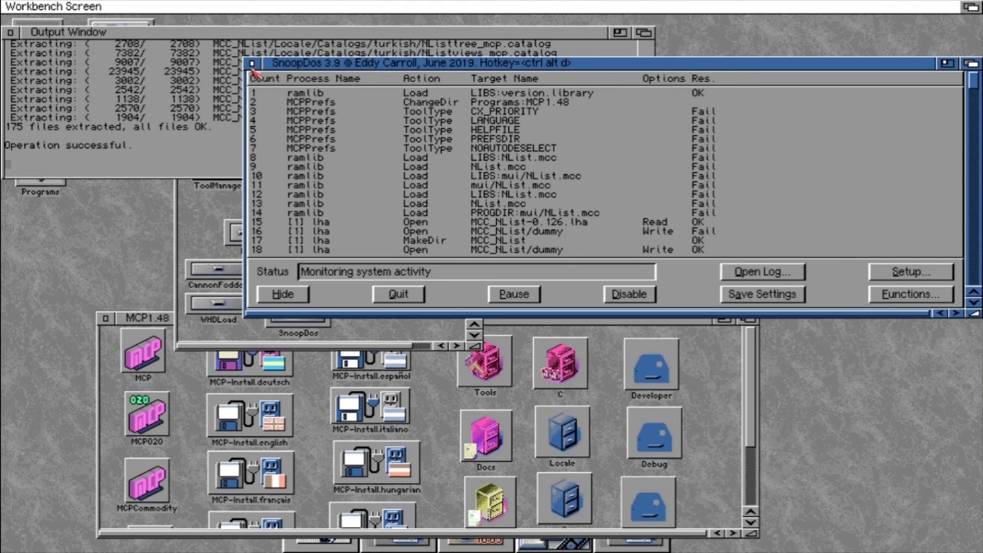
# Step: Hide SnoopDos to its desktop icon and close the output window of the finished extraction
pyautogui.click(252, 65)
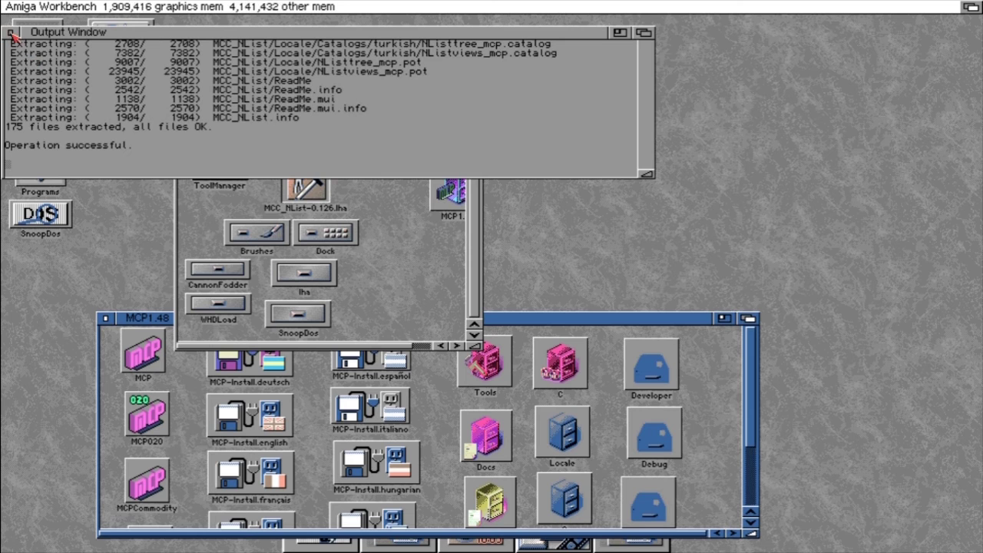
pyautogui.click(11, 34)
# Step: Move MCC_NList-0.126.lha into the lha drawer and update the Programs window
pyautogui.click(299, 181)
pyautogui.moveTo(307, 183); pyautogui.dragTo(317, 283)
pyautogui.rightClick(131, 6)
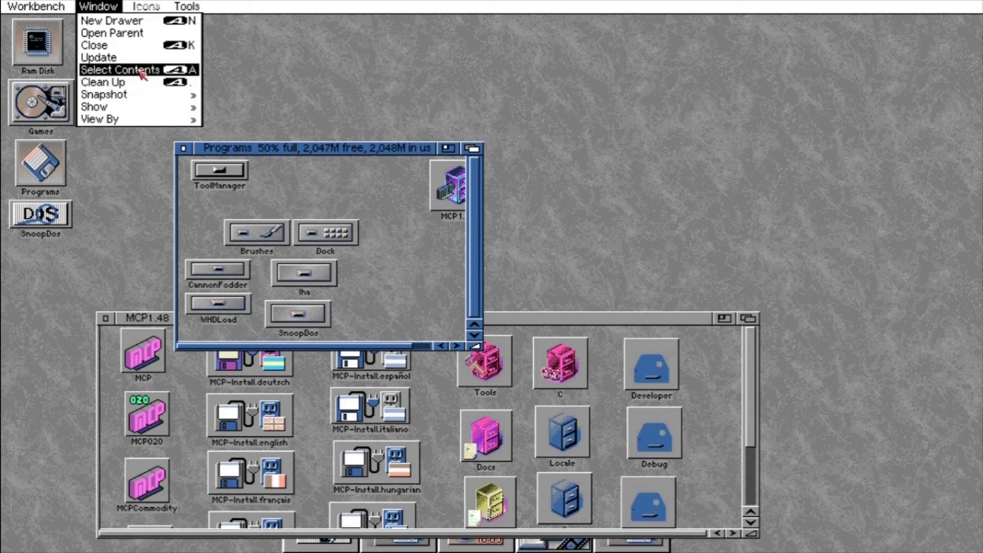
pyautogui.rightClick(108, 81)
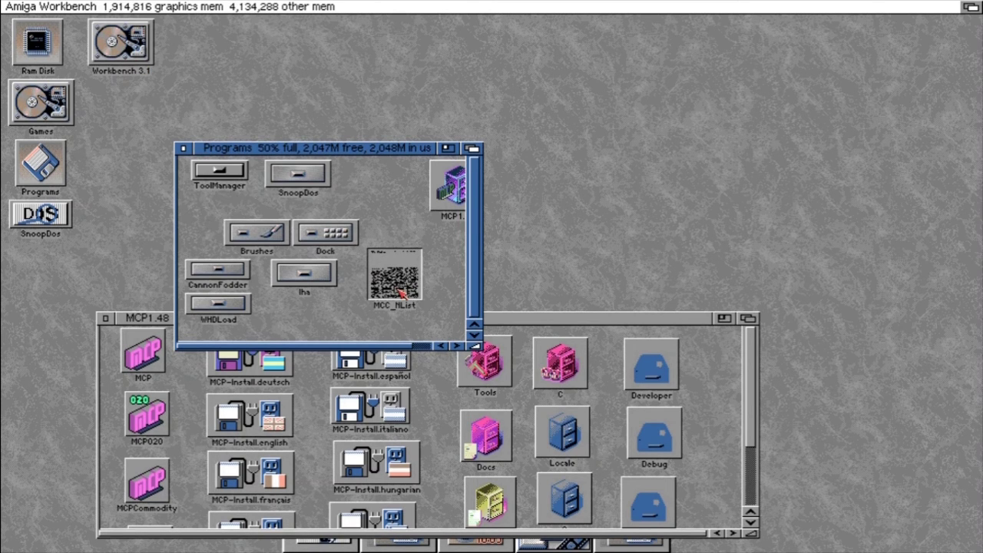
# Step: Run Install-MCC from the MCC_NList drawer and install NList.mcc in Intermediate User mode for AmigaOS 3.x
pyautogui.doubleClick(395, 281)
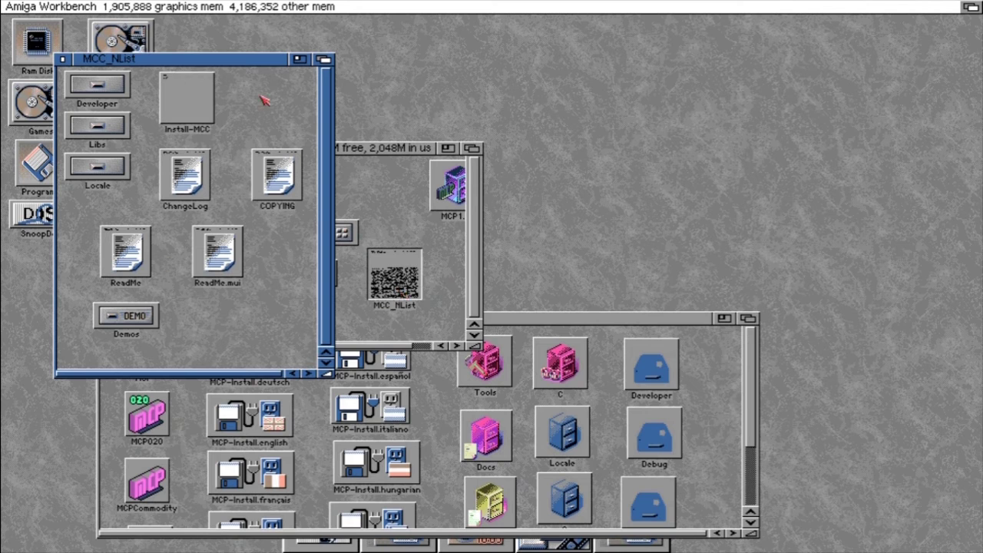
pyautogui.doubleClick(195, 117)
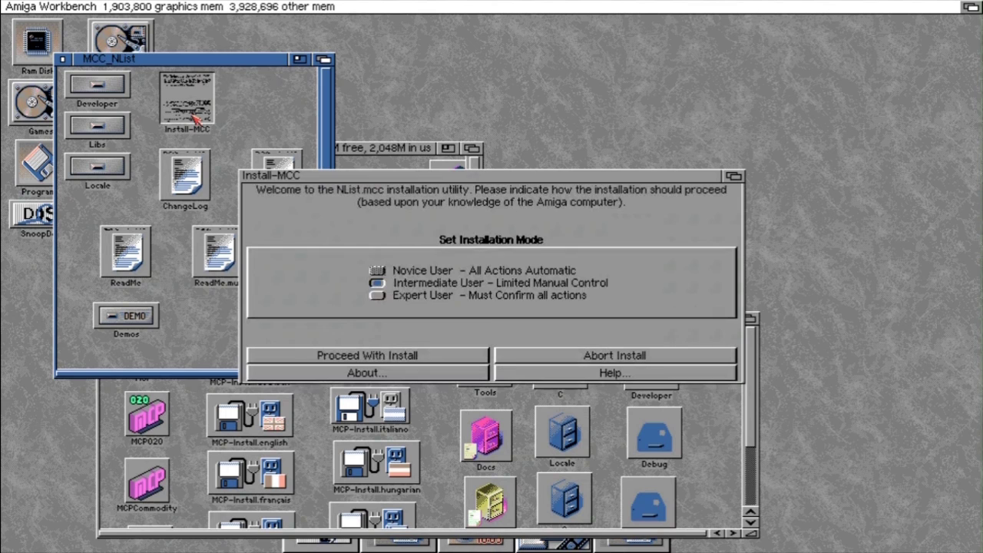
pyautogui.click(420, 356)
pyautogui.click(417, 355)
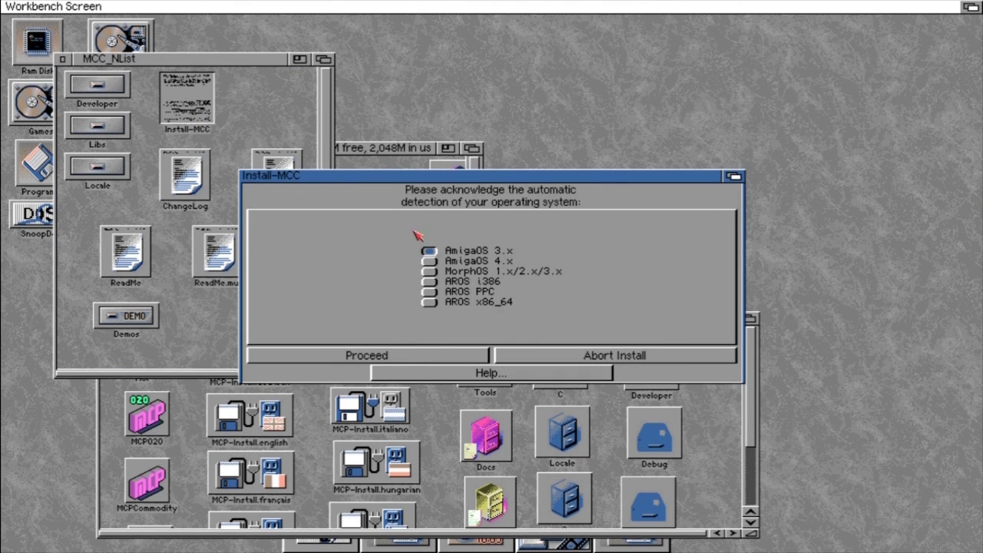
pyautogui.click(434, 355)
pyautogui.click(375, 353)
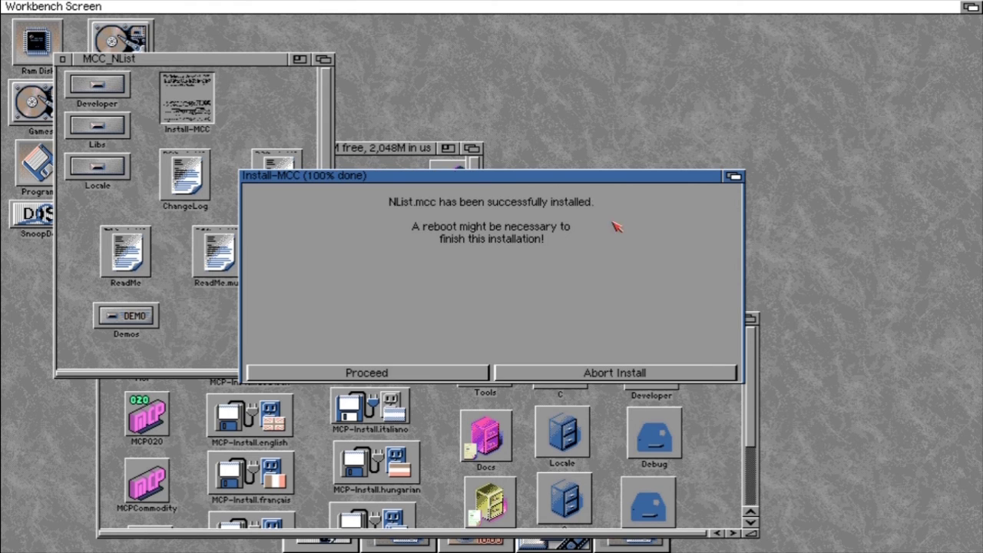
pyautogui.click(414, 374)
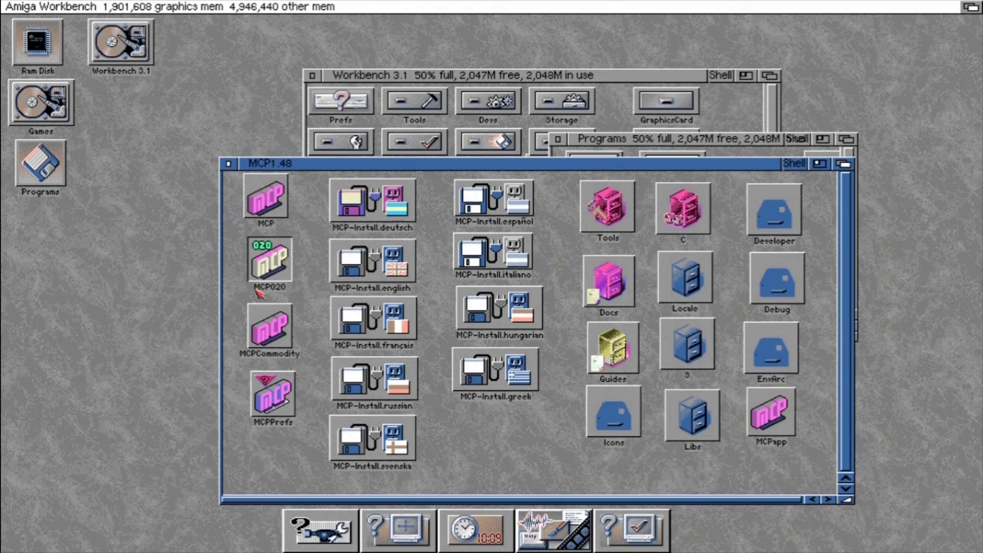
# Step: Launch MCPPrefs from the MCP1.48 drawer, review the global features list and close MCP Preferences
pyautogui.click(280, 404)
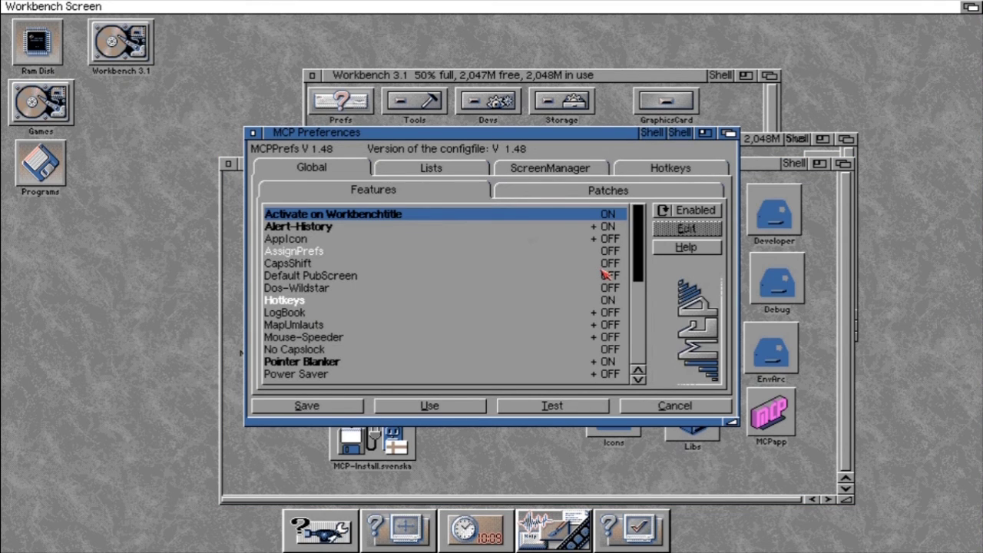
pyautogui.moveTo(602, 262)
pyautogui.click(254, 132)
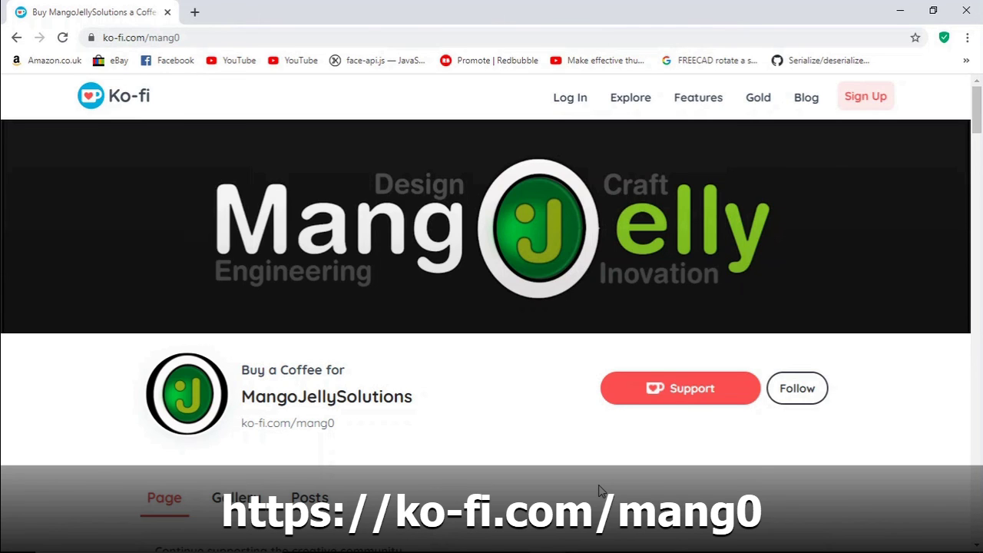
pyautogui.scroll(-4, 600, 490)
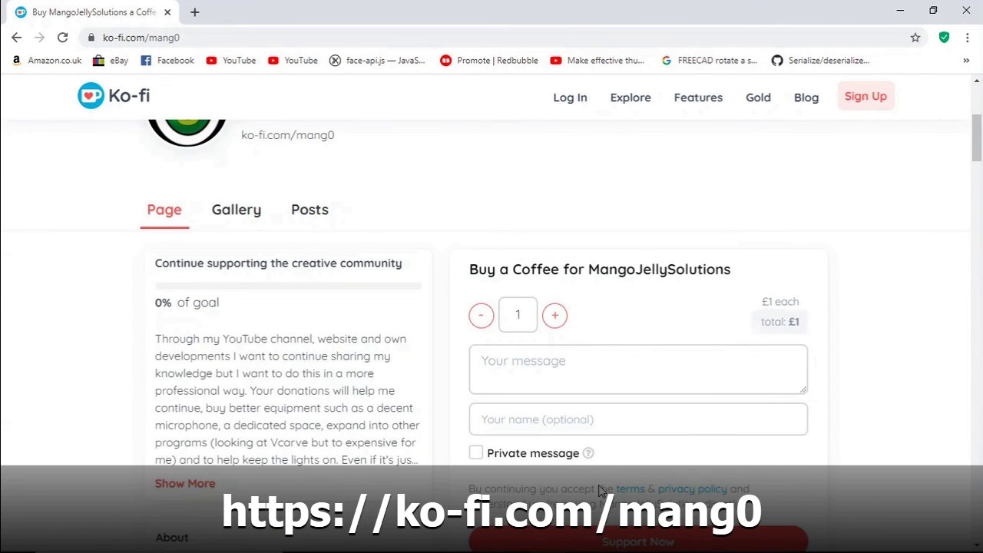
pyautogui.scroll(2, 599, 484)
pyautogui.scroll(1, 600, 484)
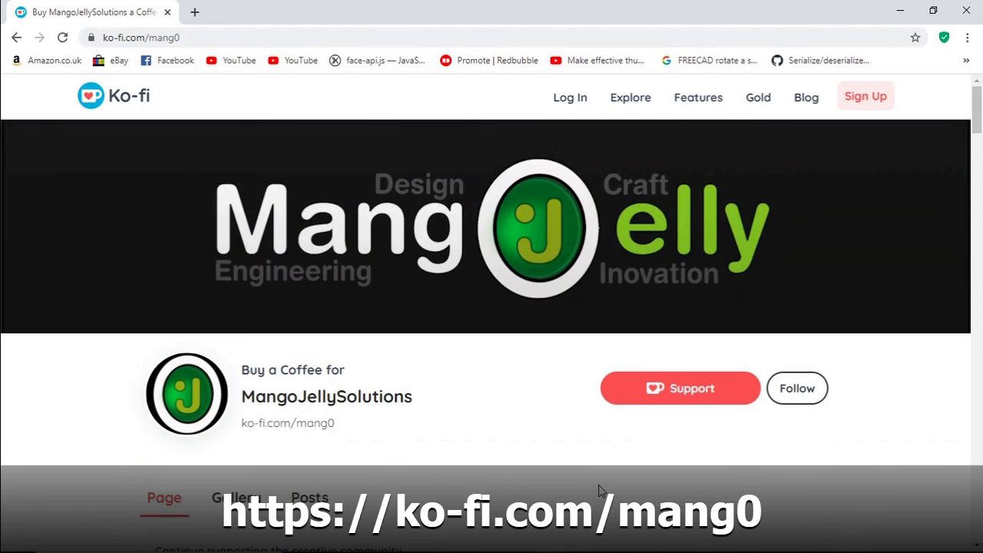
pyautogui.scroll(-5, 599, 484)
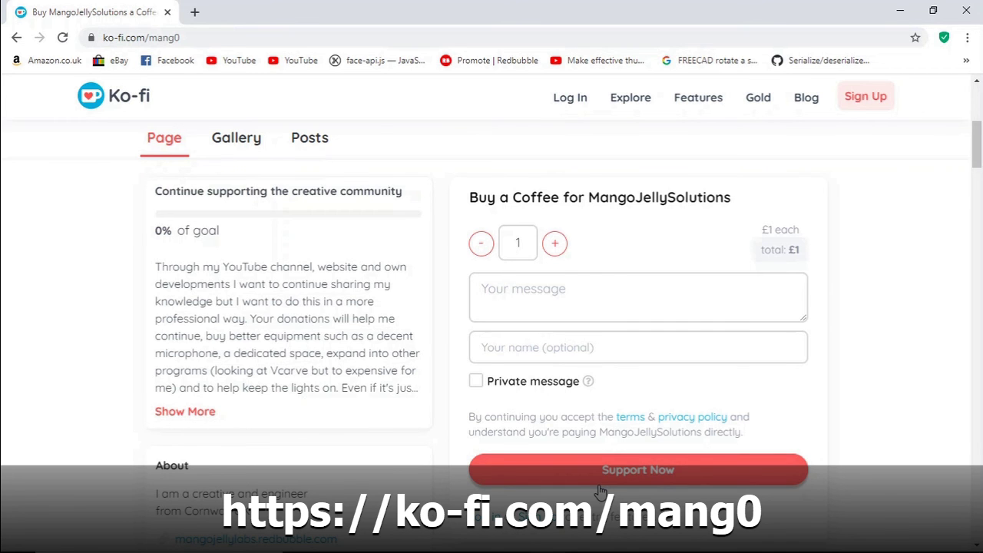
pyautogui.scroll(5, 600, 490)
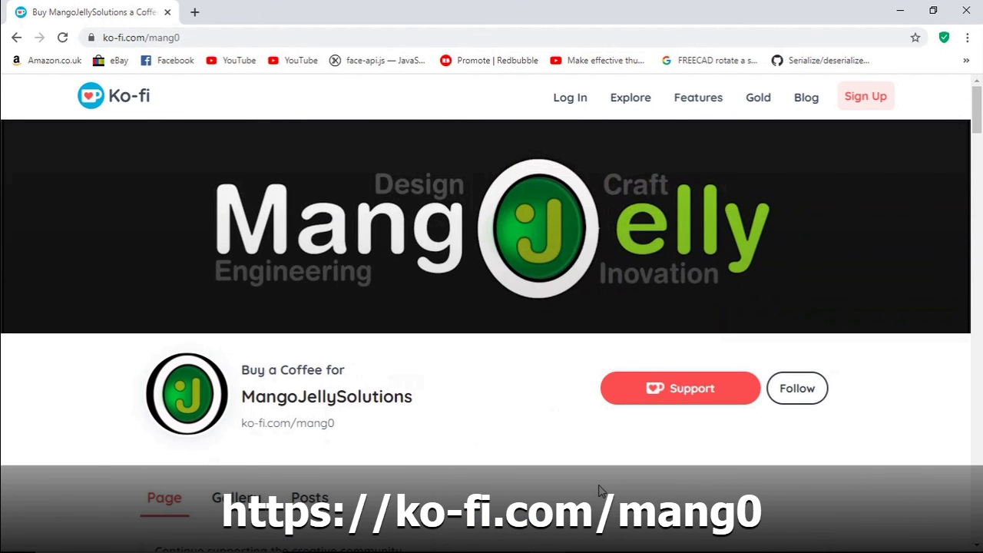